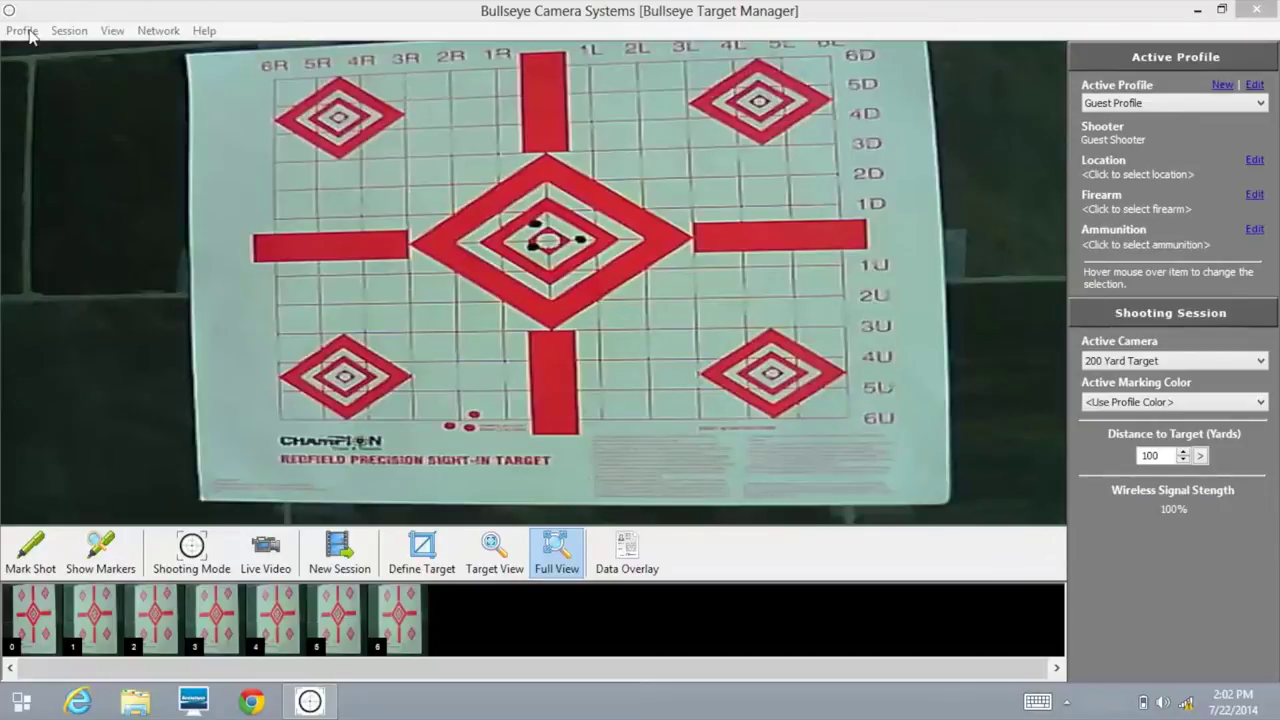
Step: View the blank new profile form and close it without creating a profile
click(29, 36)
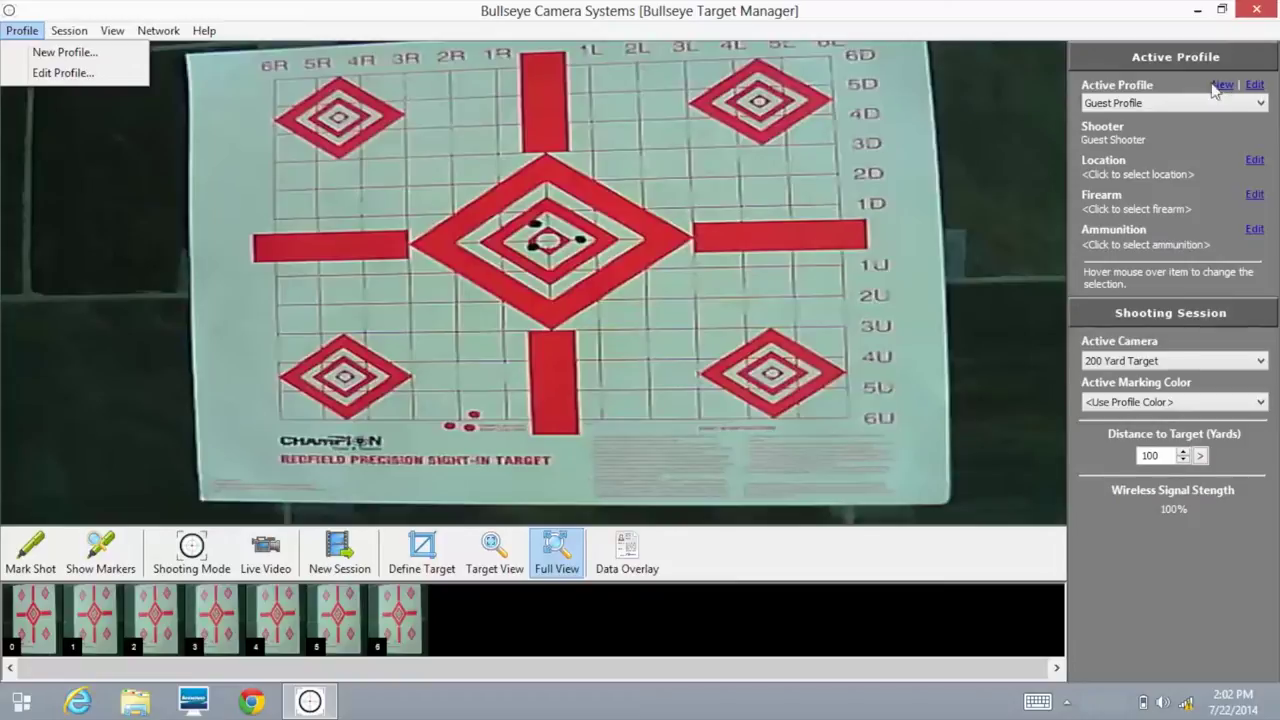
mouse_move(112, 30)
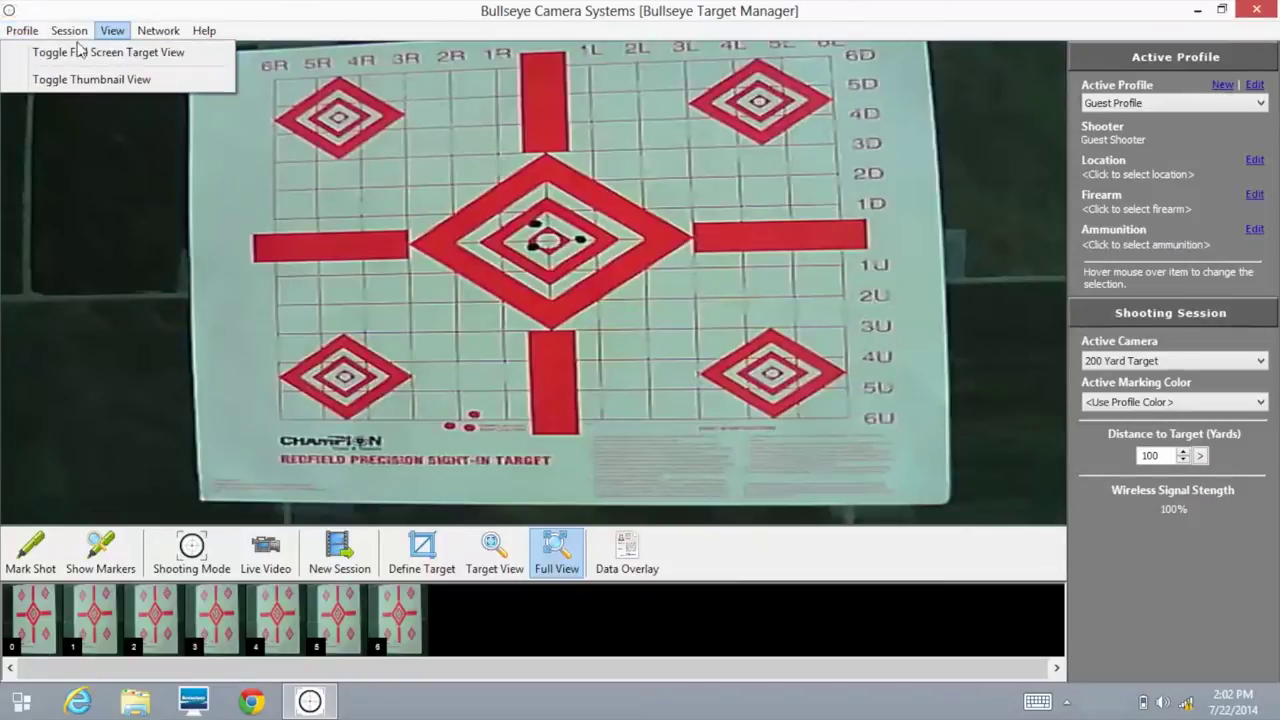
mouse_move(22, 30)
click(24, 51)
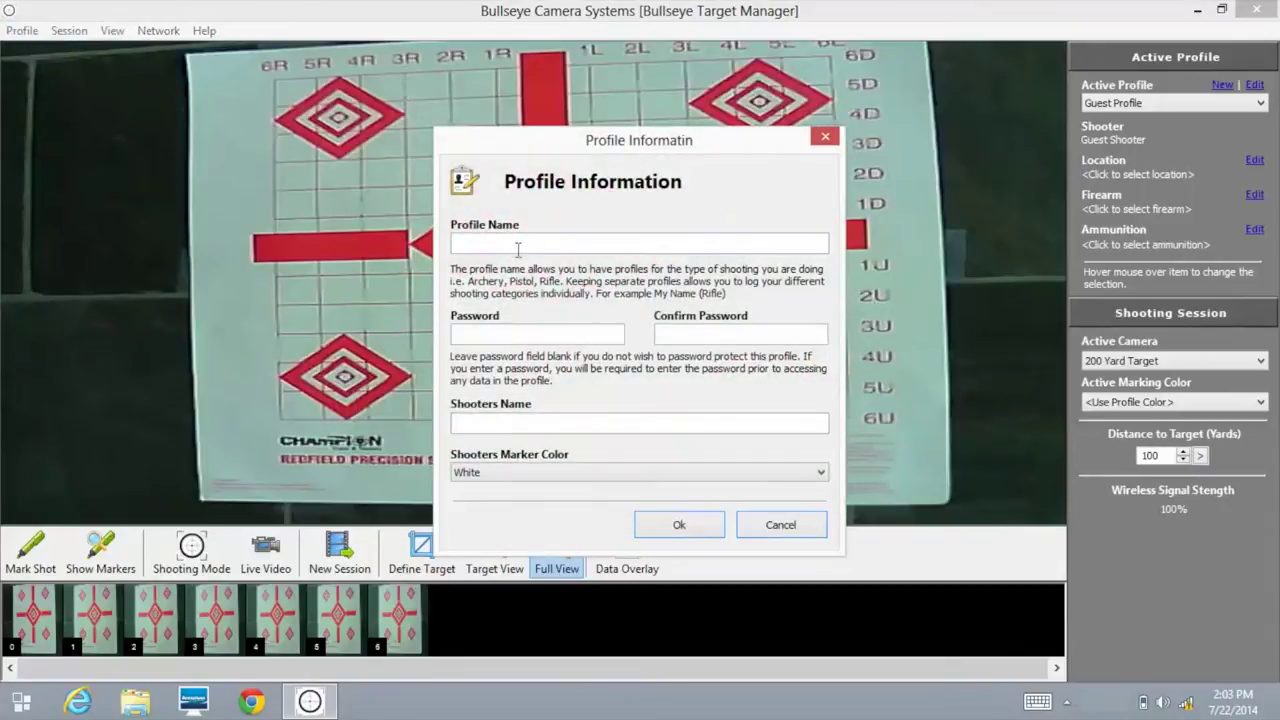
click(533, 246)
click(781, 525)
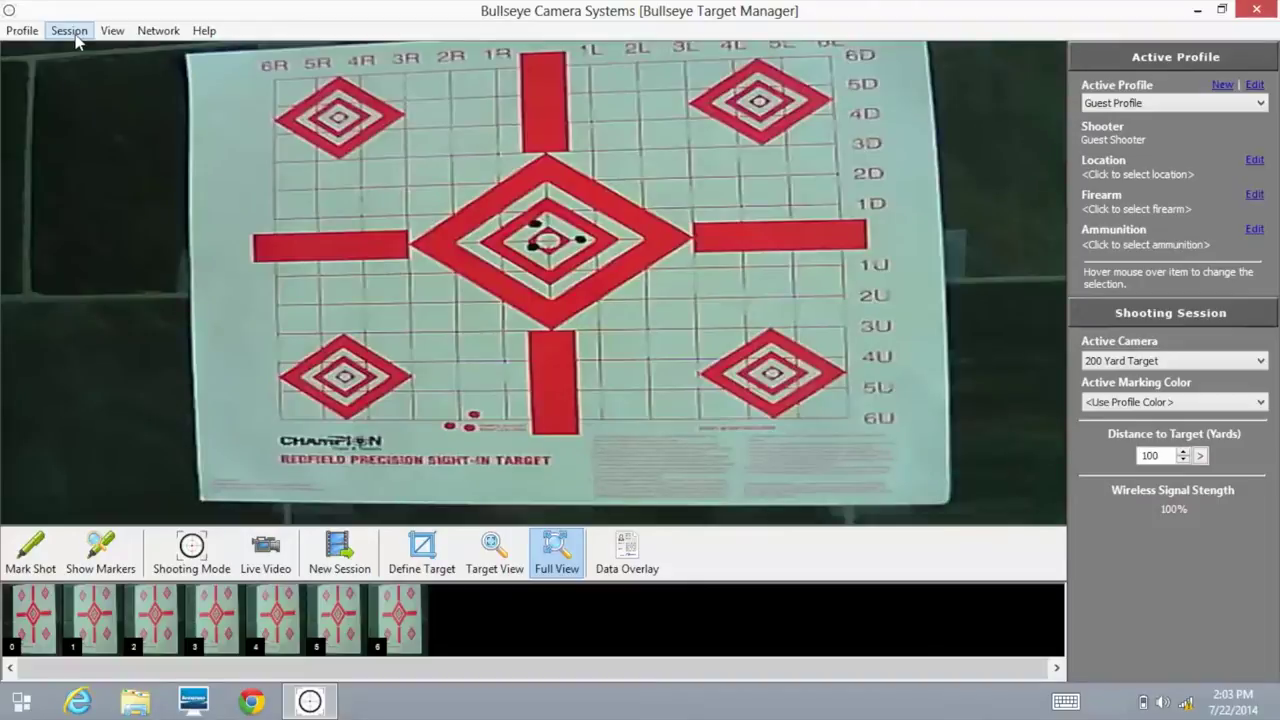
Step: Start a new shooting session with the description "sample shots"
click(72, 31)
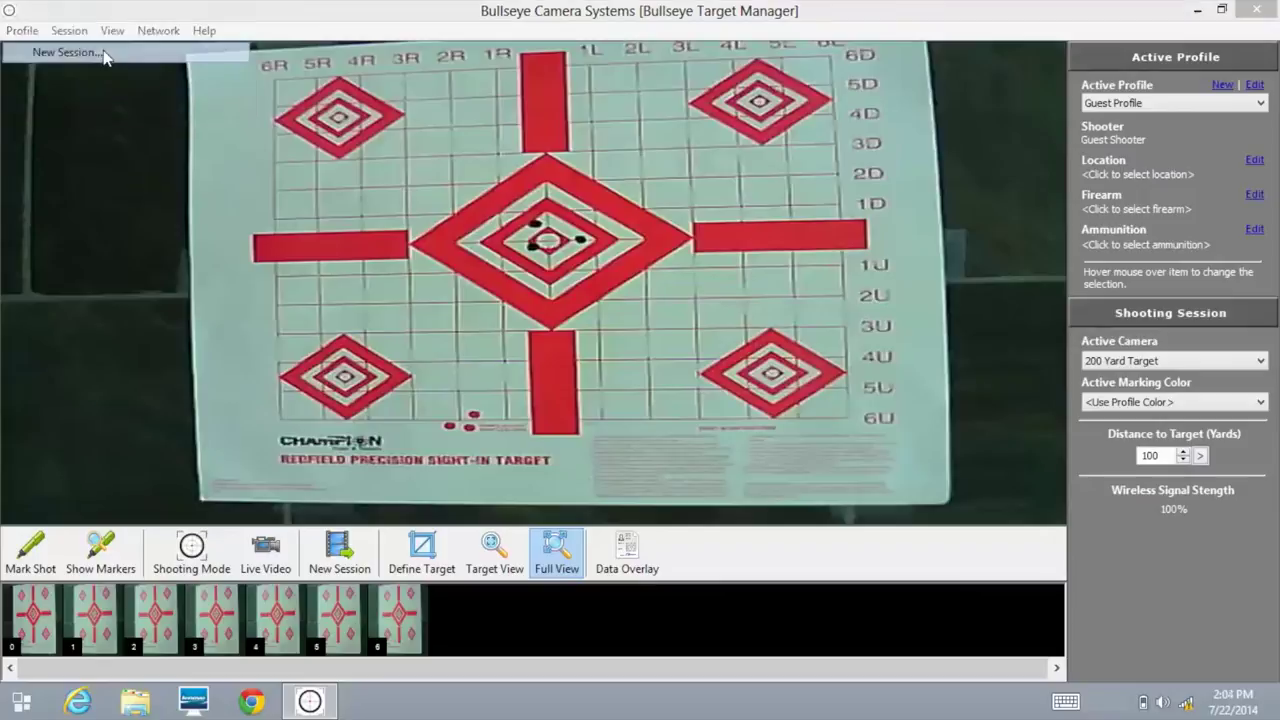
click(104, 54)
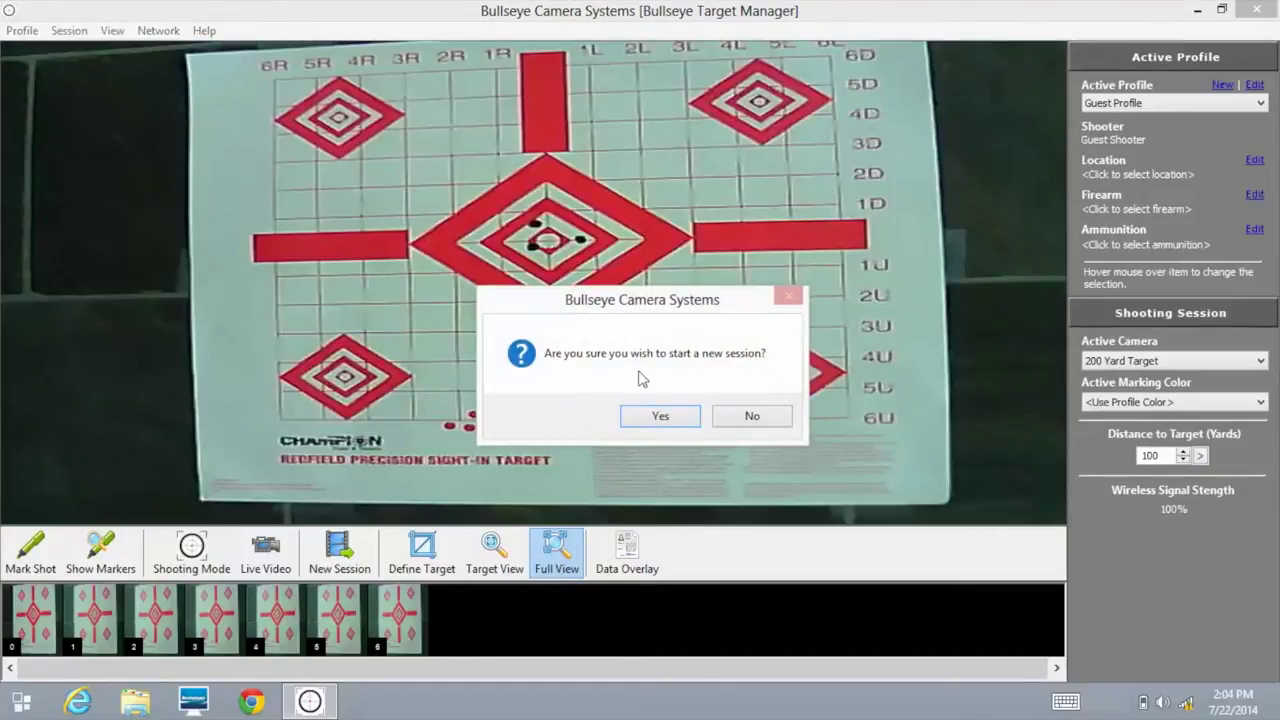
click(663, 416)
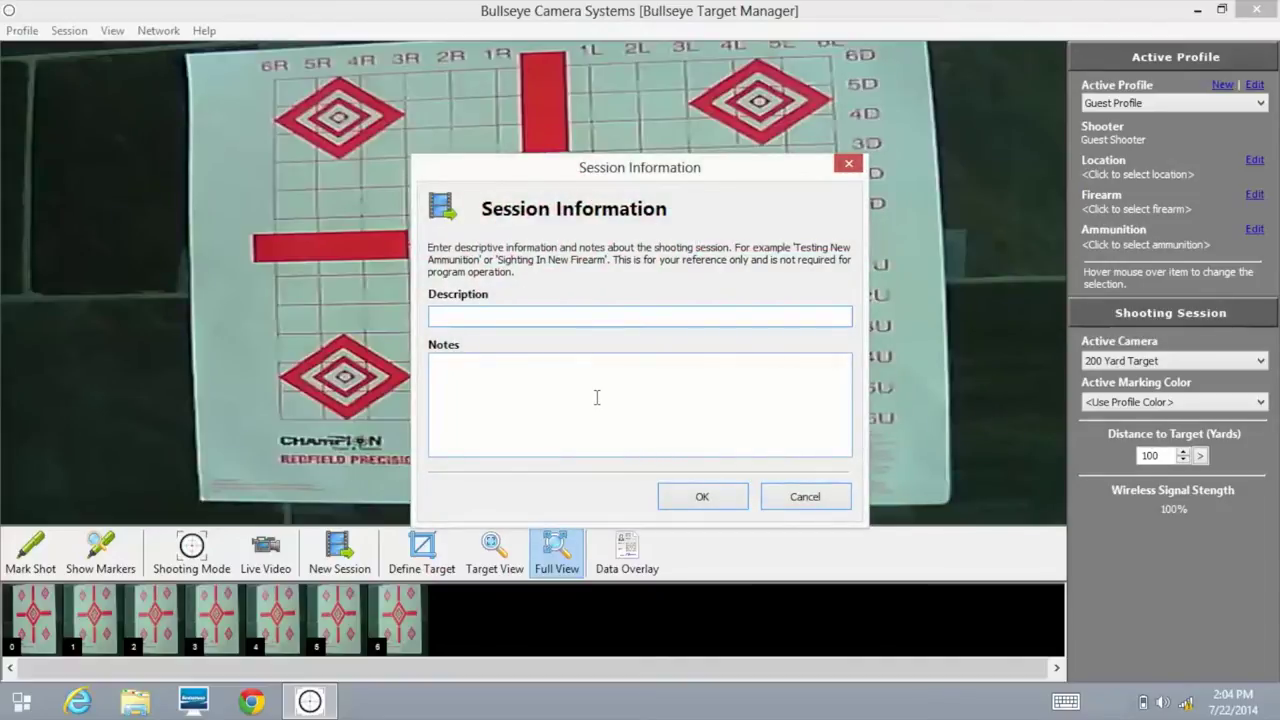
text(sample shots)
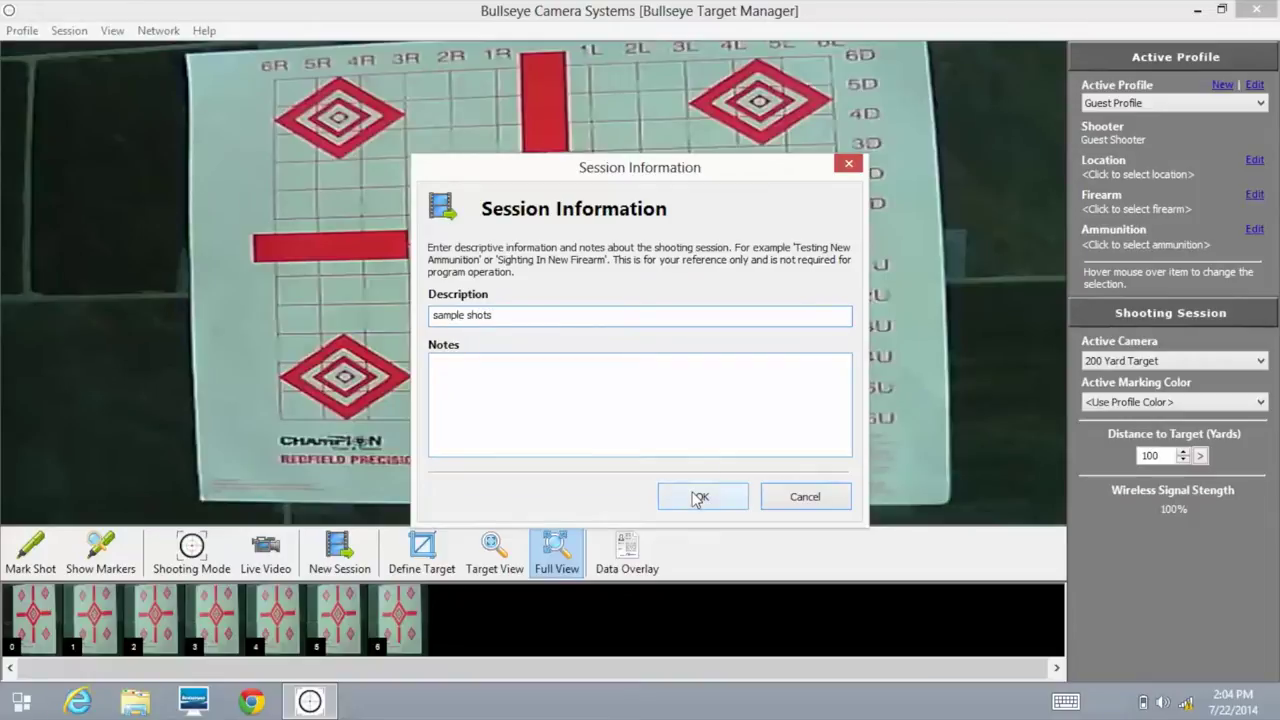
click(700, 497)
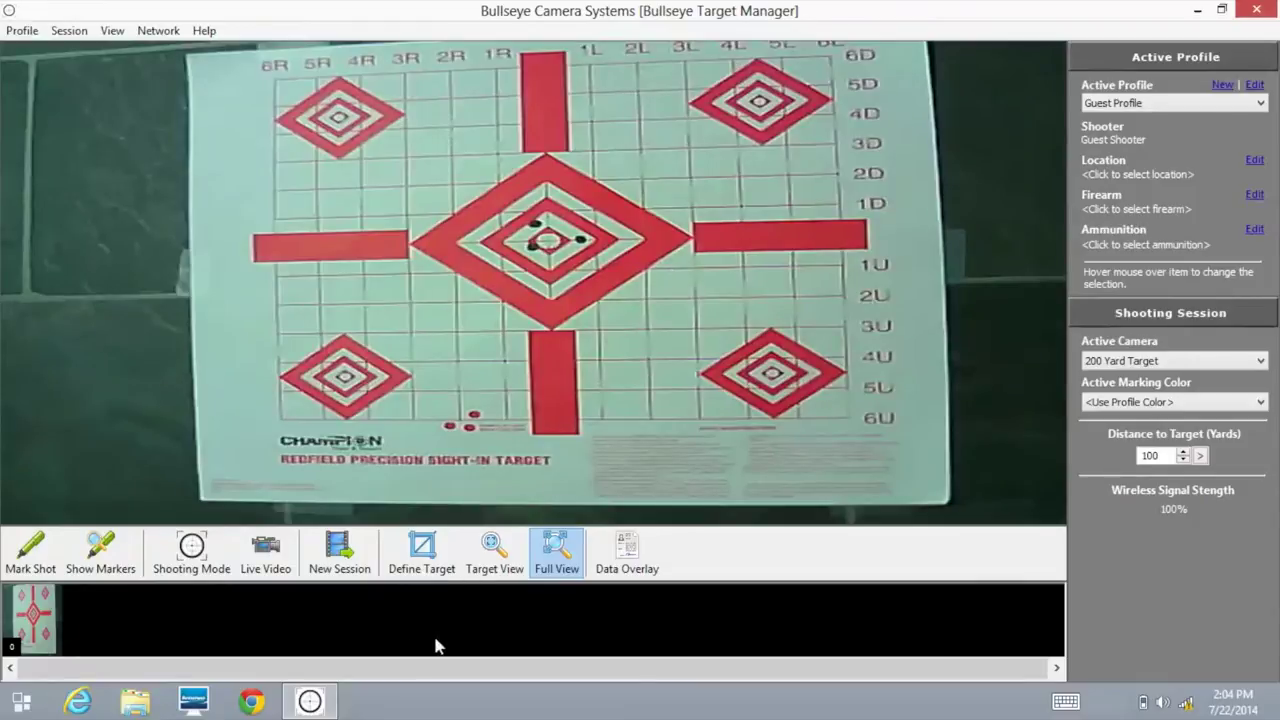
Step: Add the note "3 shot group" to the current session's information
click(74, 32)
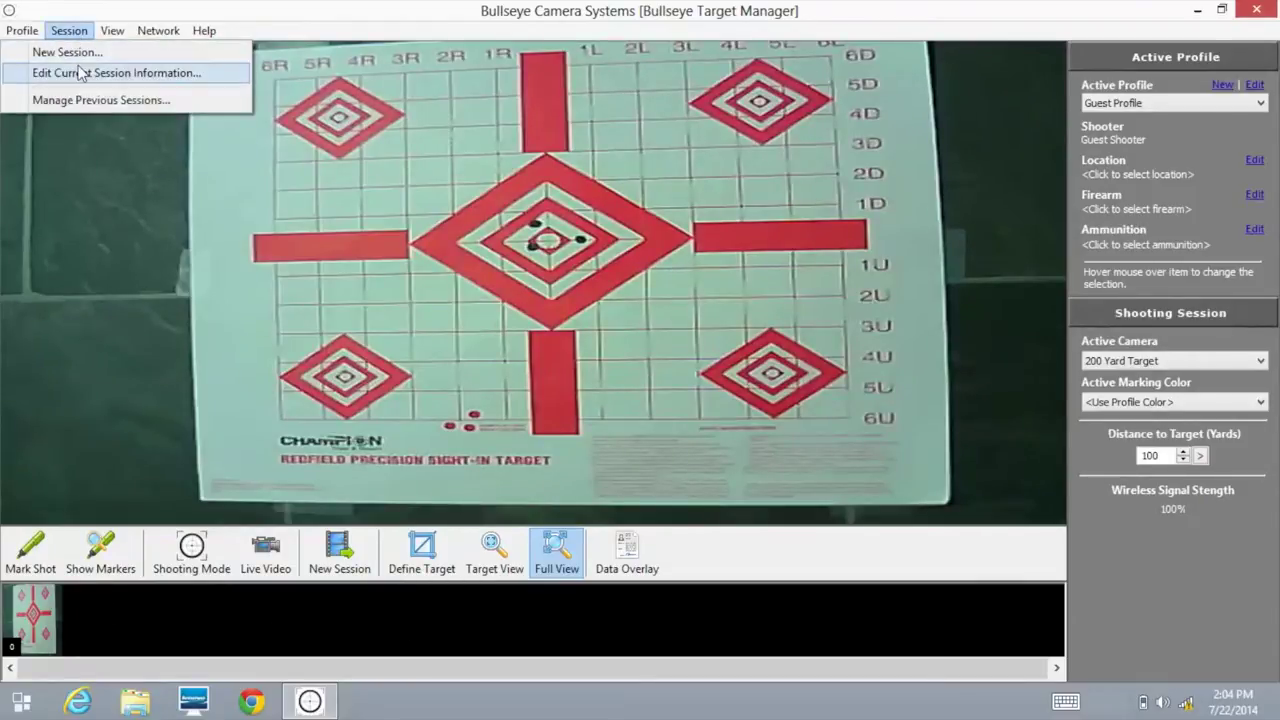
click(149, 76)
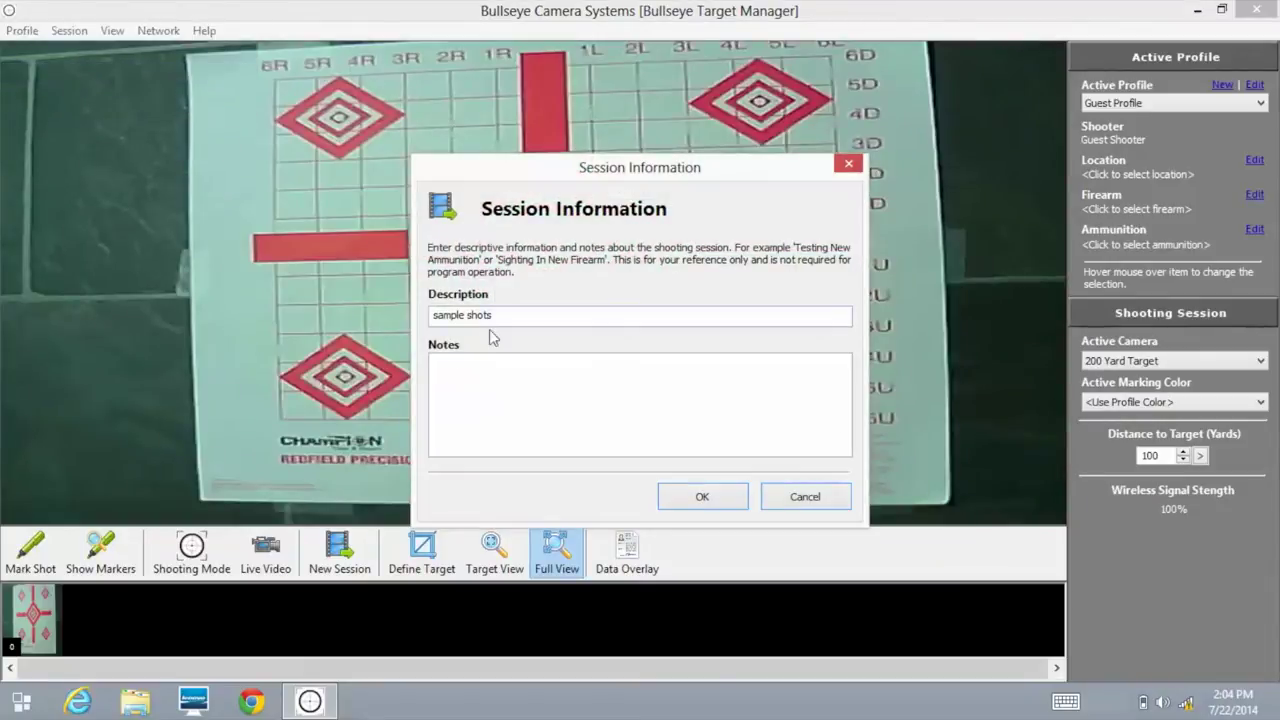
click(520, 318)
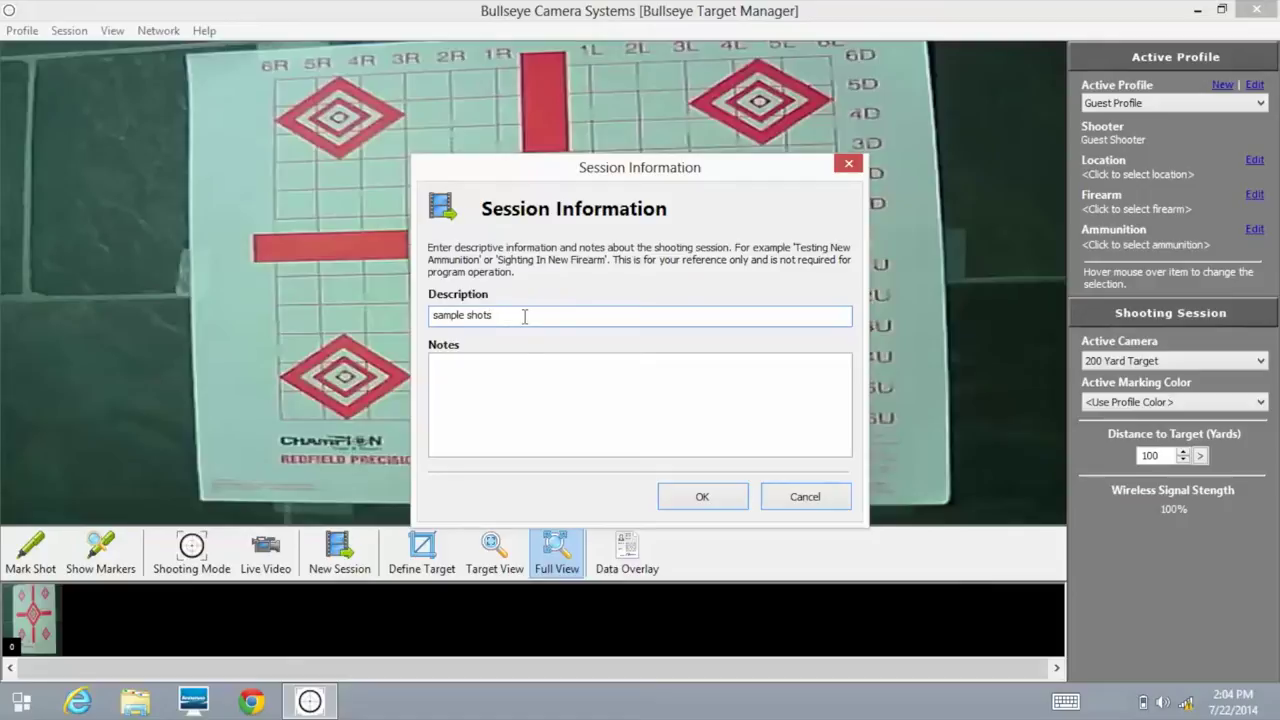
click(524, 360)
text(3)
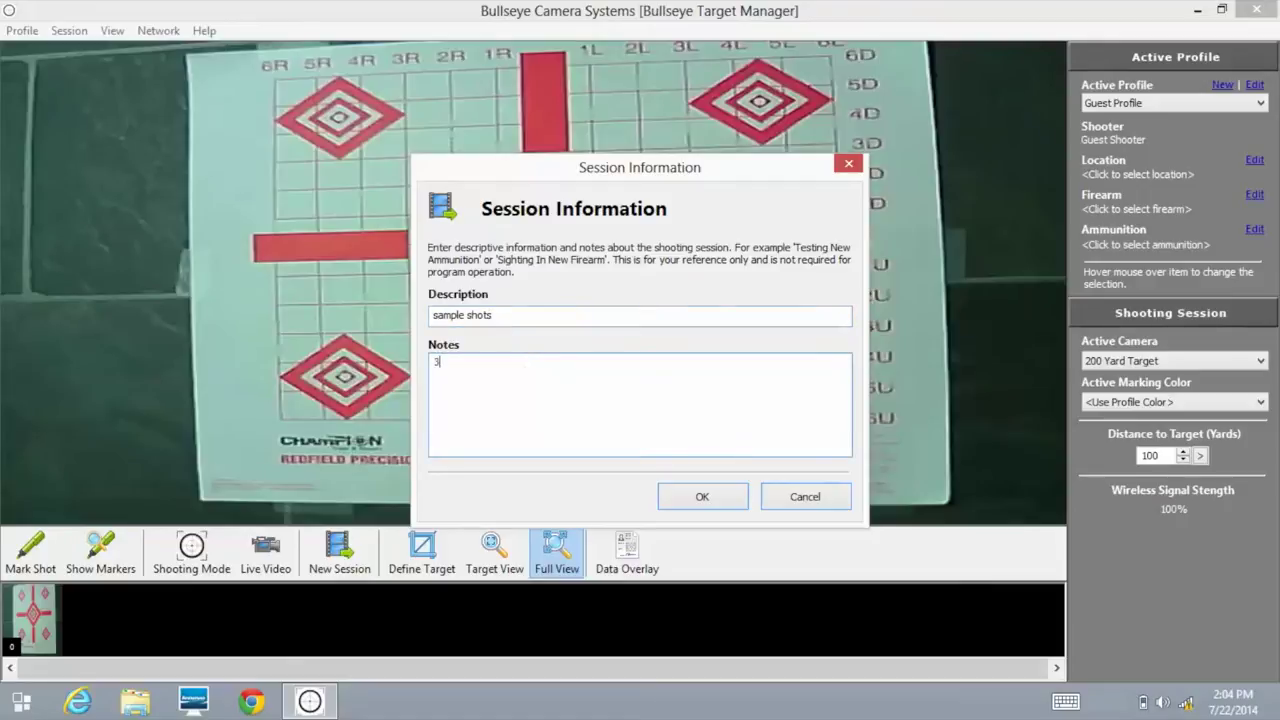
text( shot group)
click(699, 500)
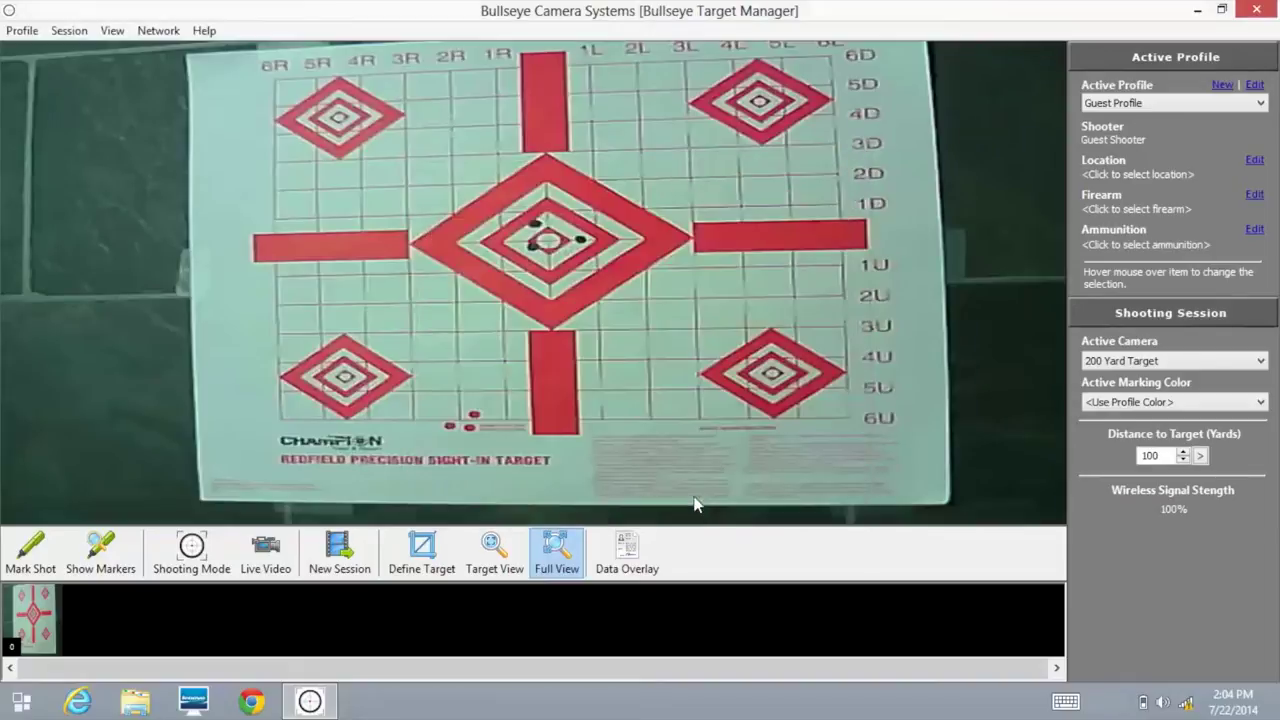
Step: Delete the 7/22/2014 14:4:5 "sample shots" session from the saved sessions and close the session manager
click(66, 35)
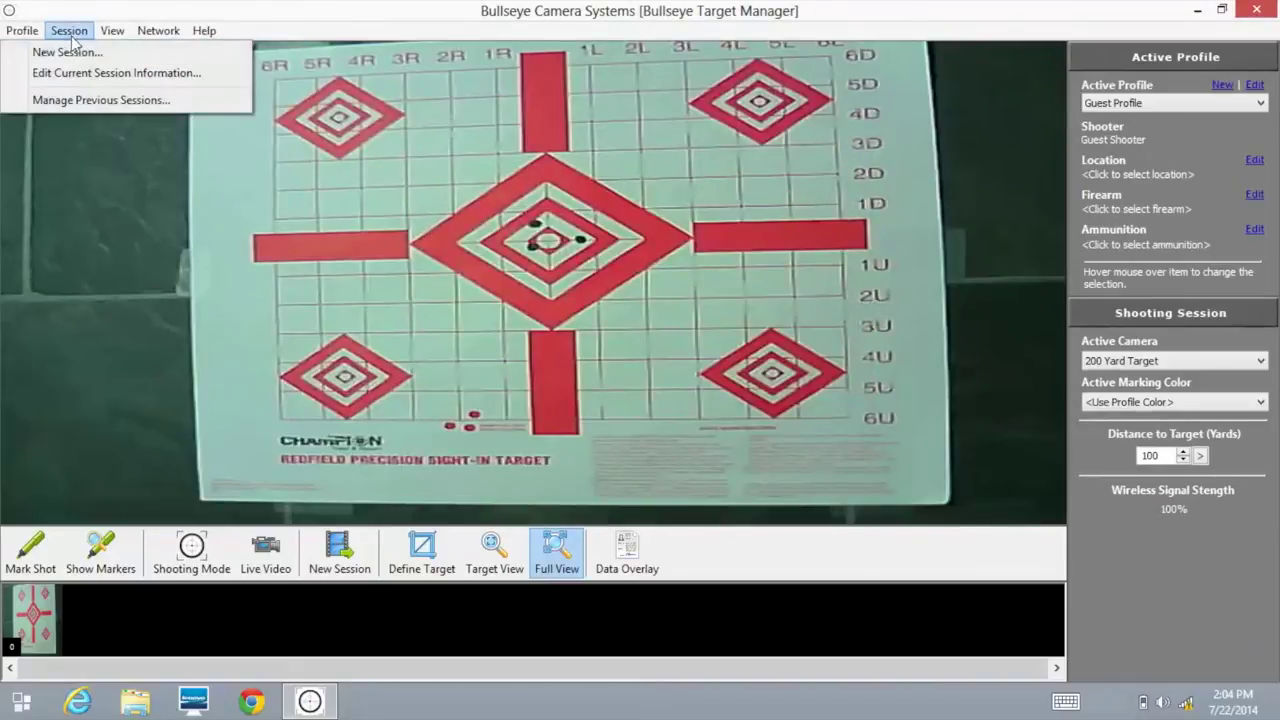
click(95, 99)
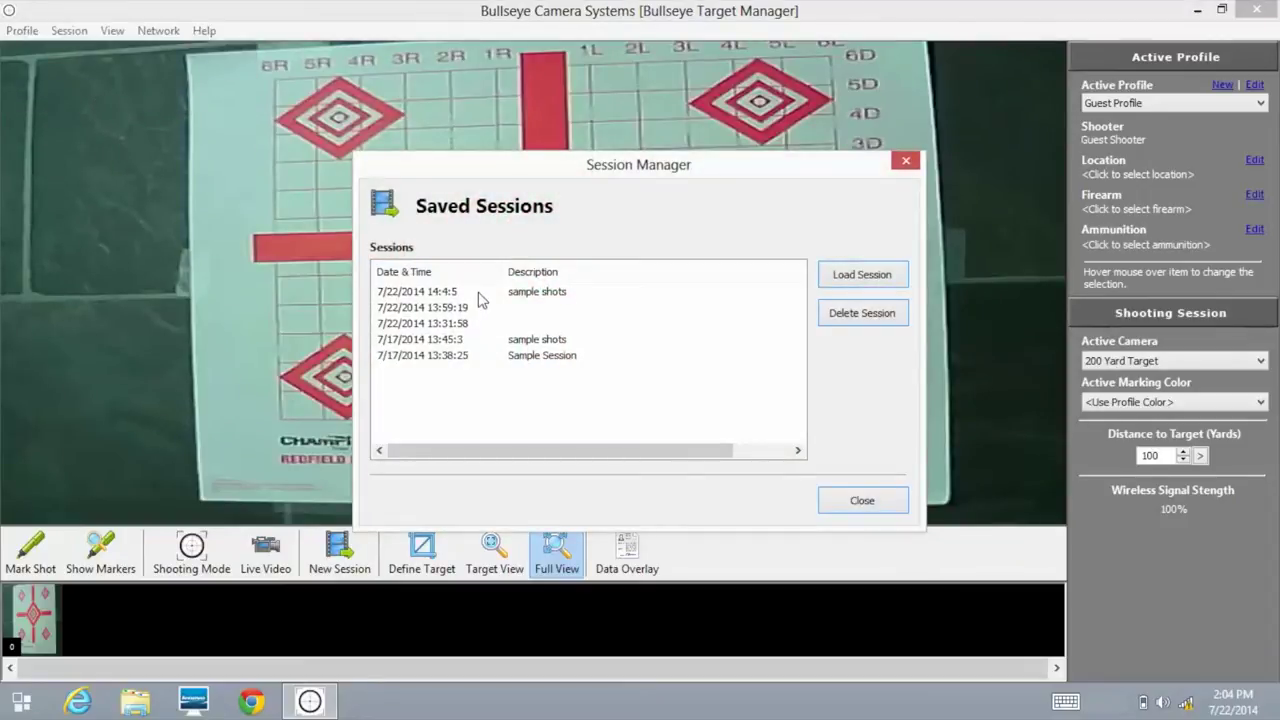
click(480, 293)
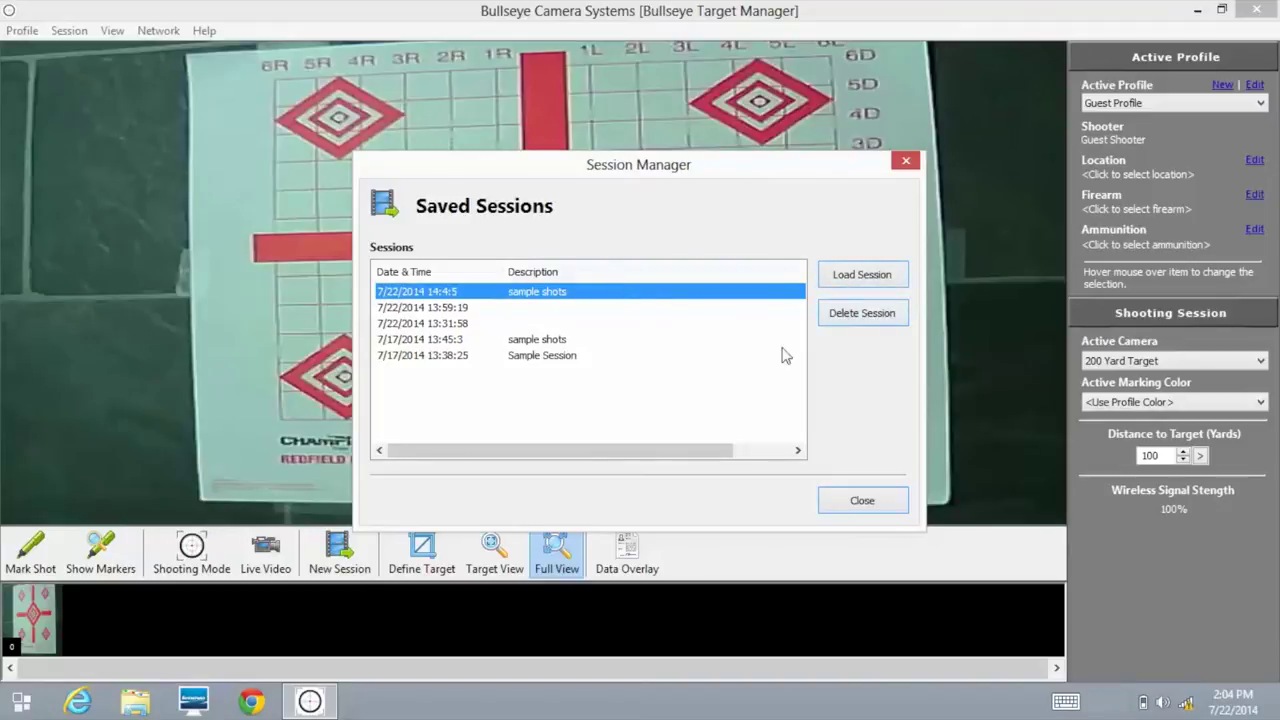
click(853, 318)
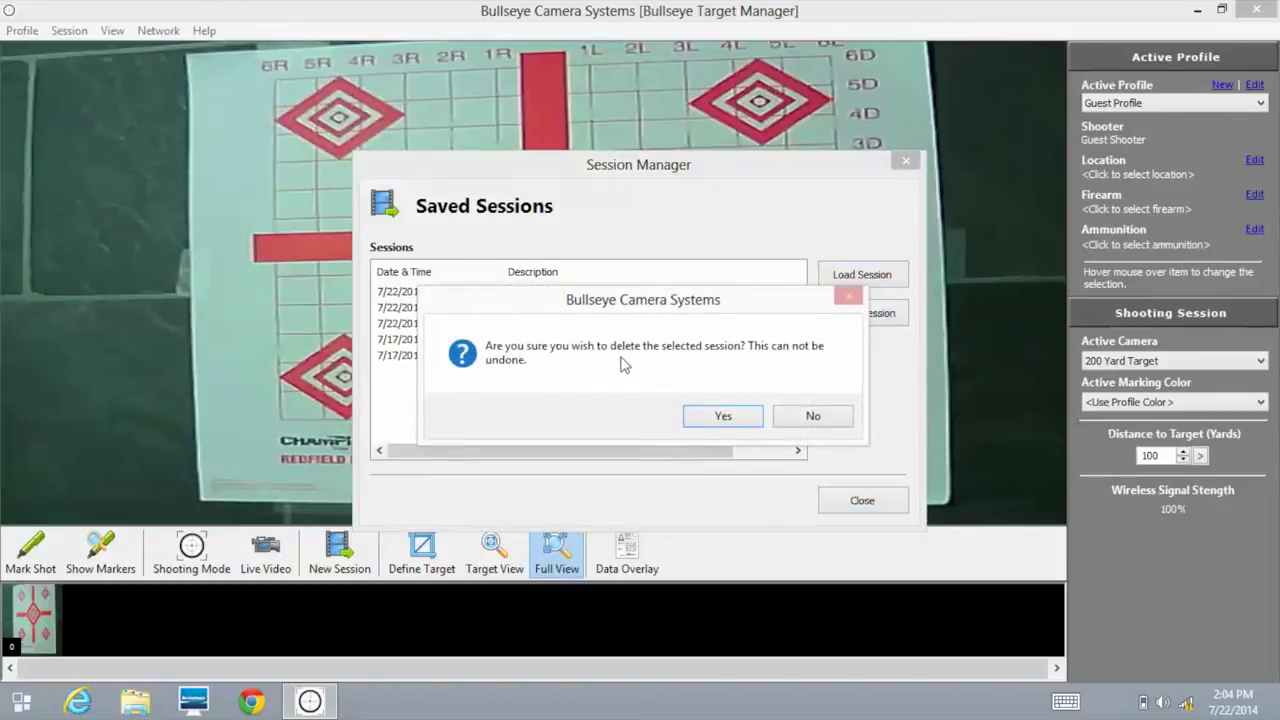
click(717, 424)
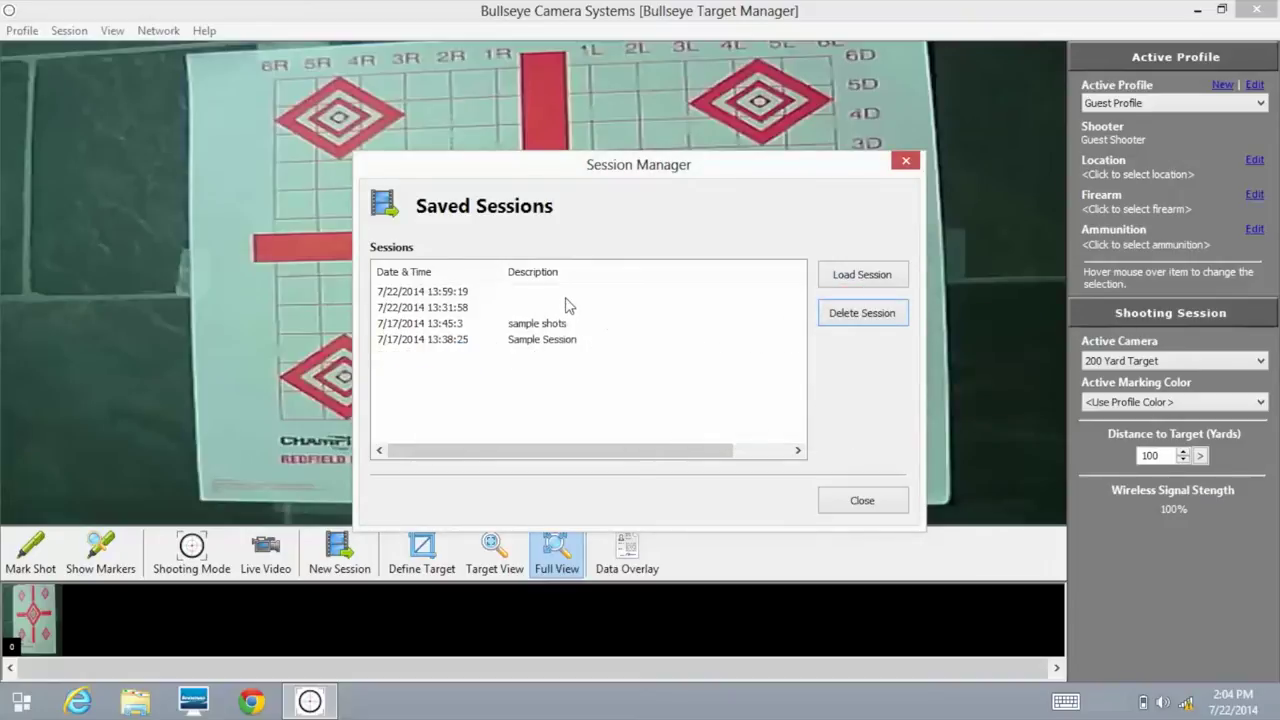
click(848, 503)
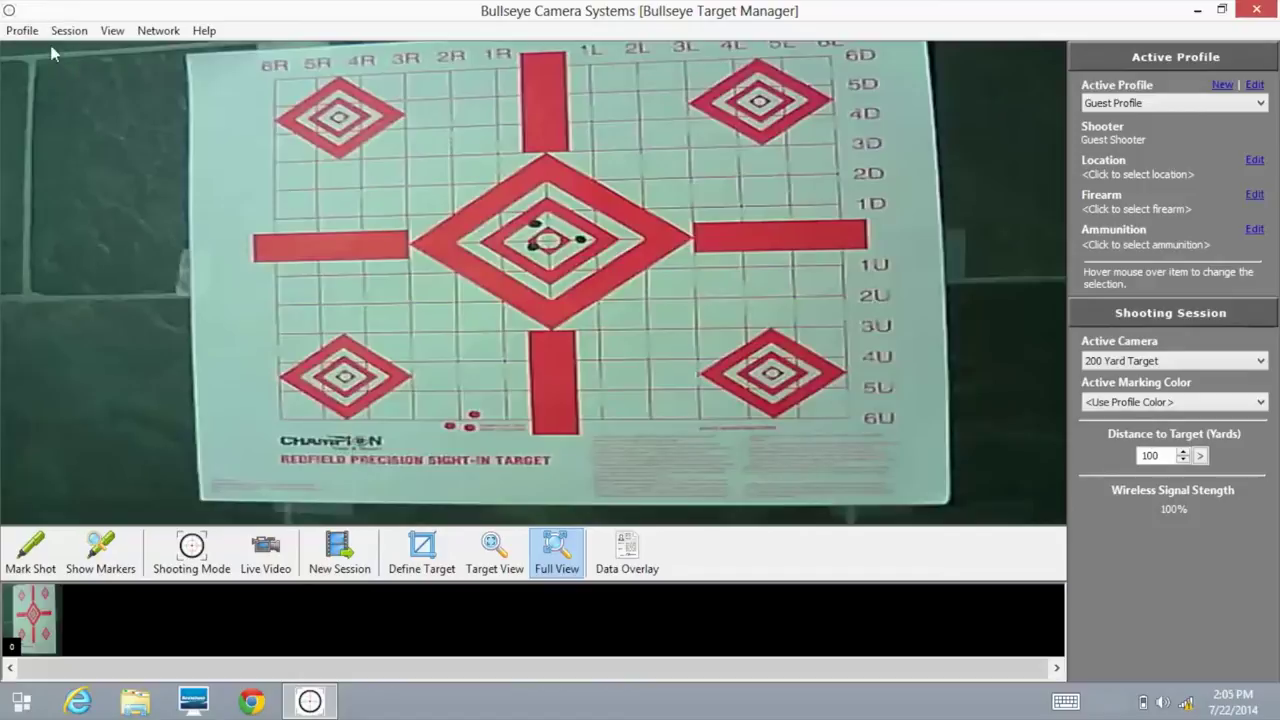
click(23, 32)
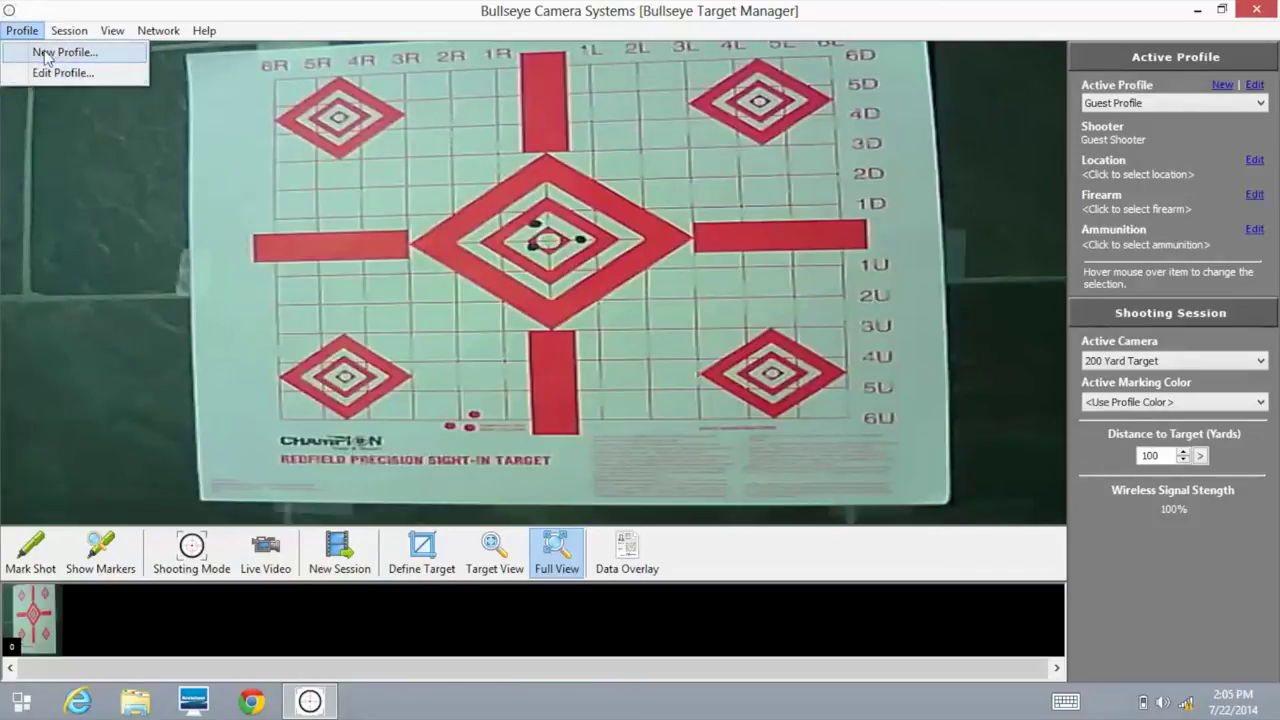
mouse_move(60, 32)
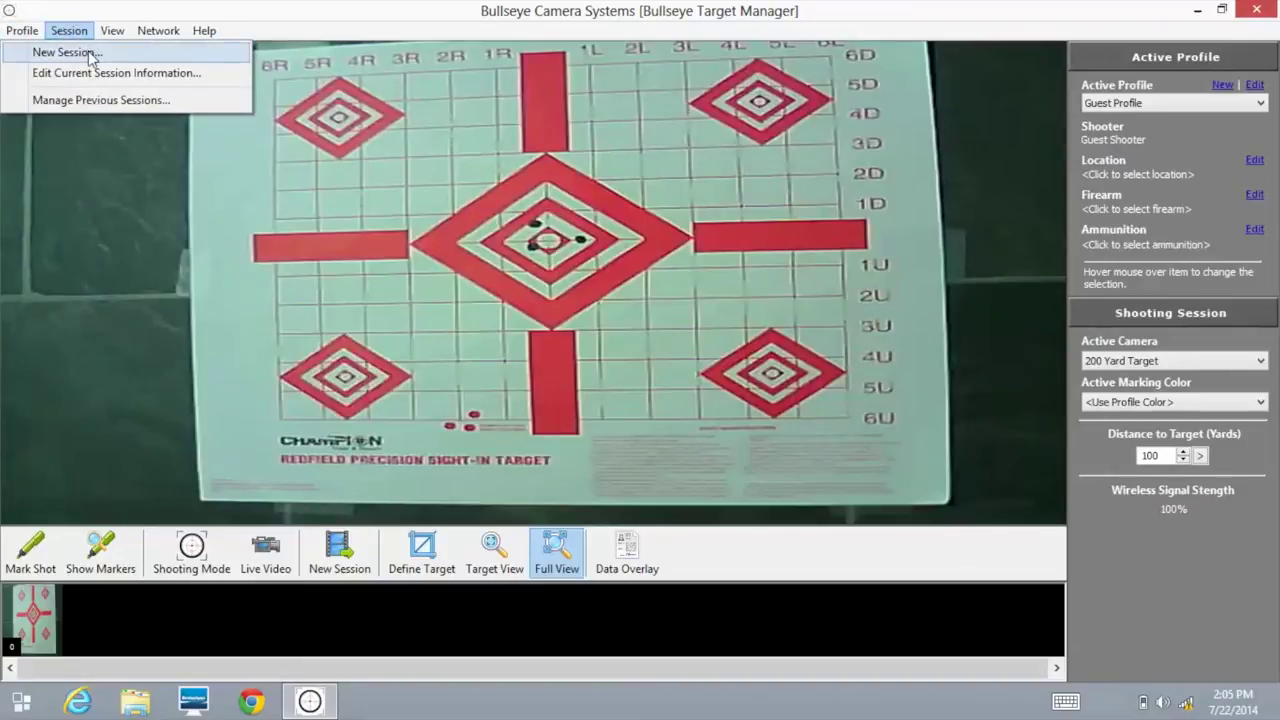
click(108, 101)
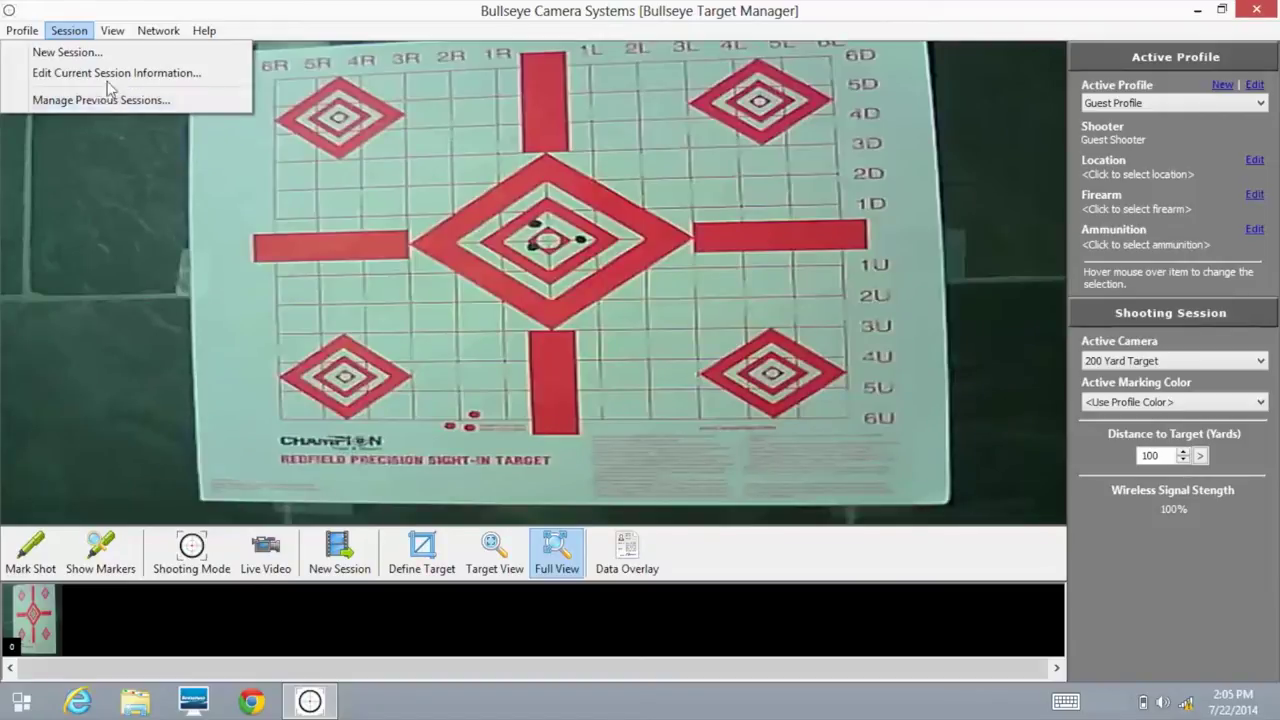
Step: Switch the target to full screen view and hide the session thumbnails
click(112, 31)
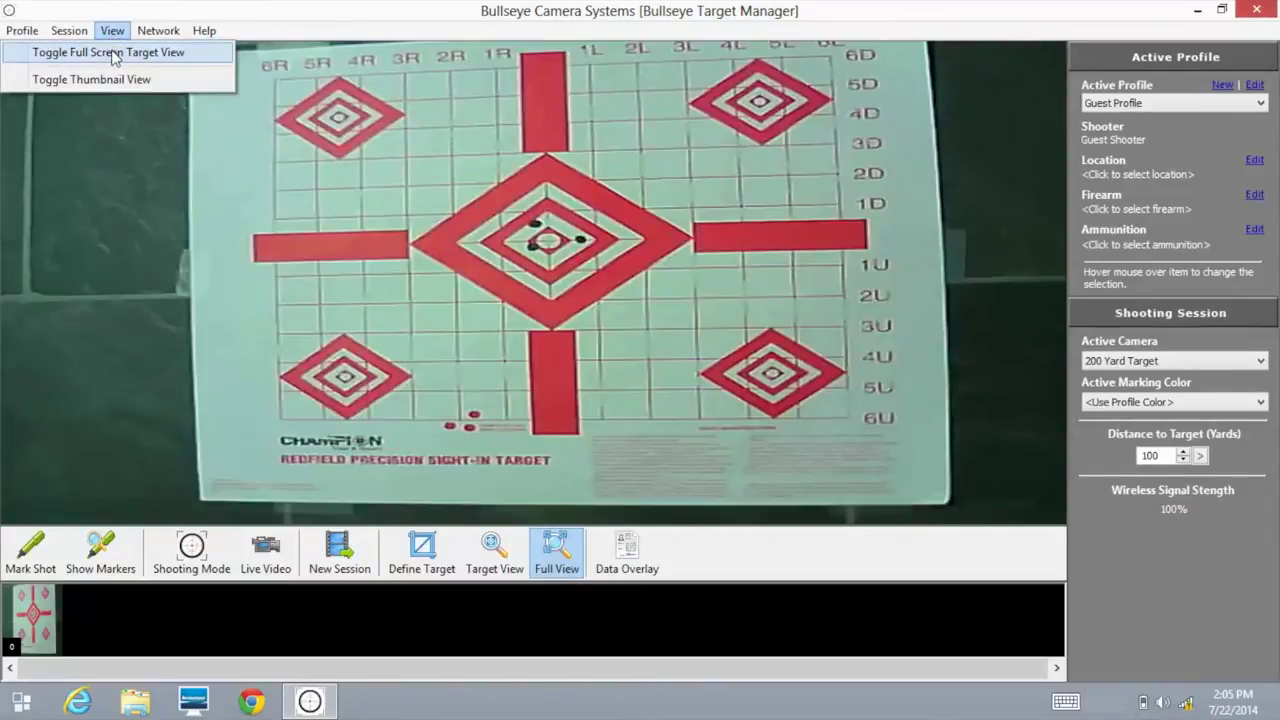
click(113, 54)
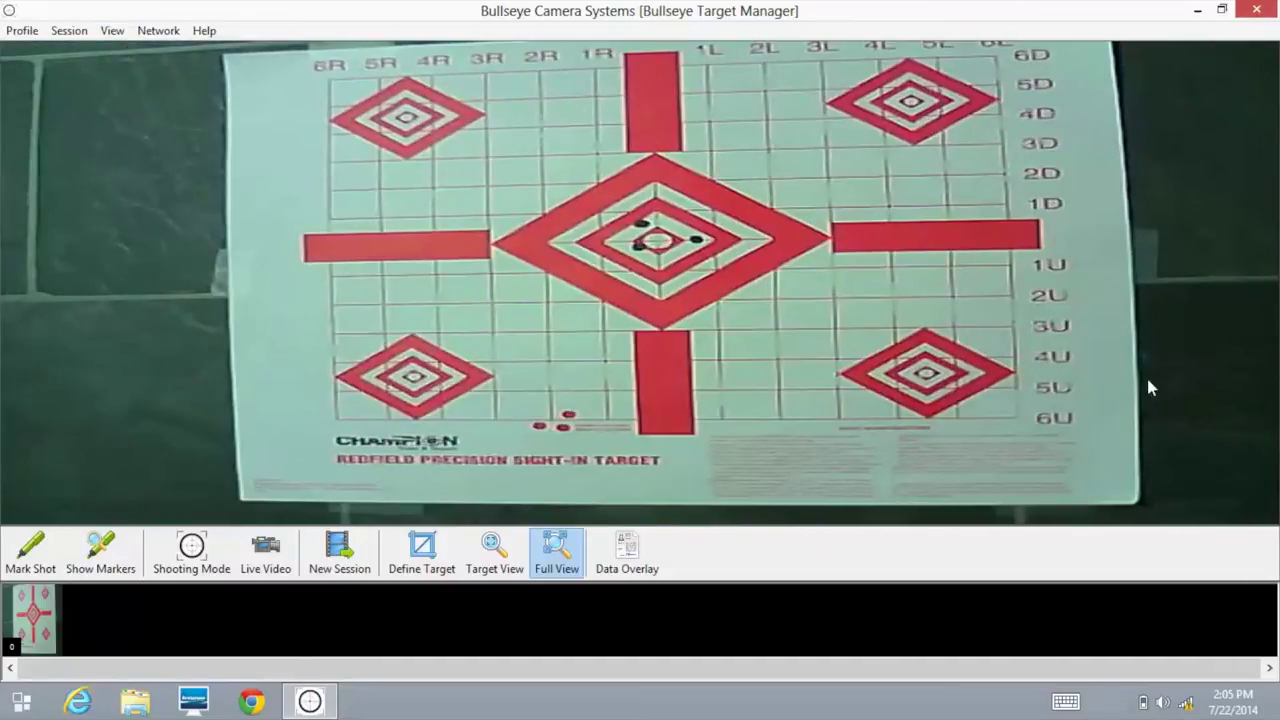
click(112, 31)
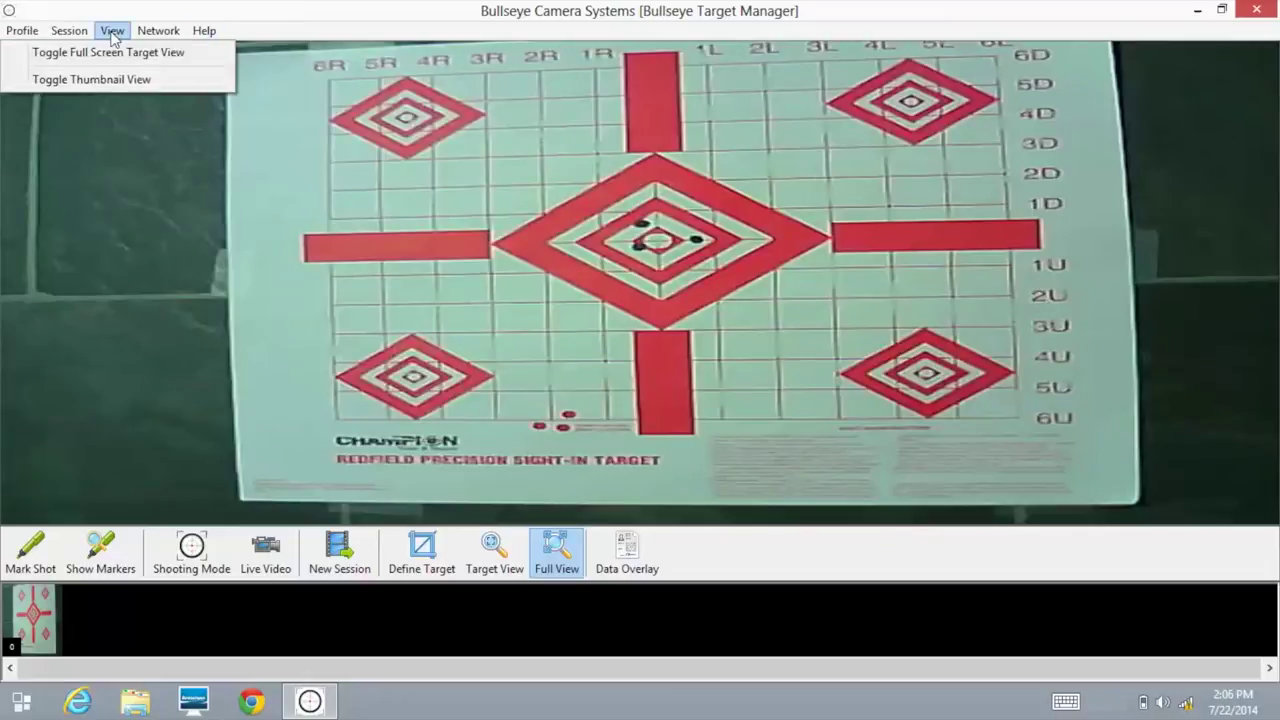
click(115, 88)
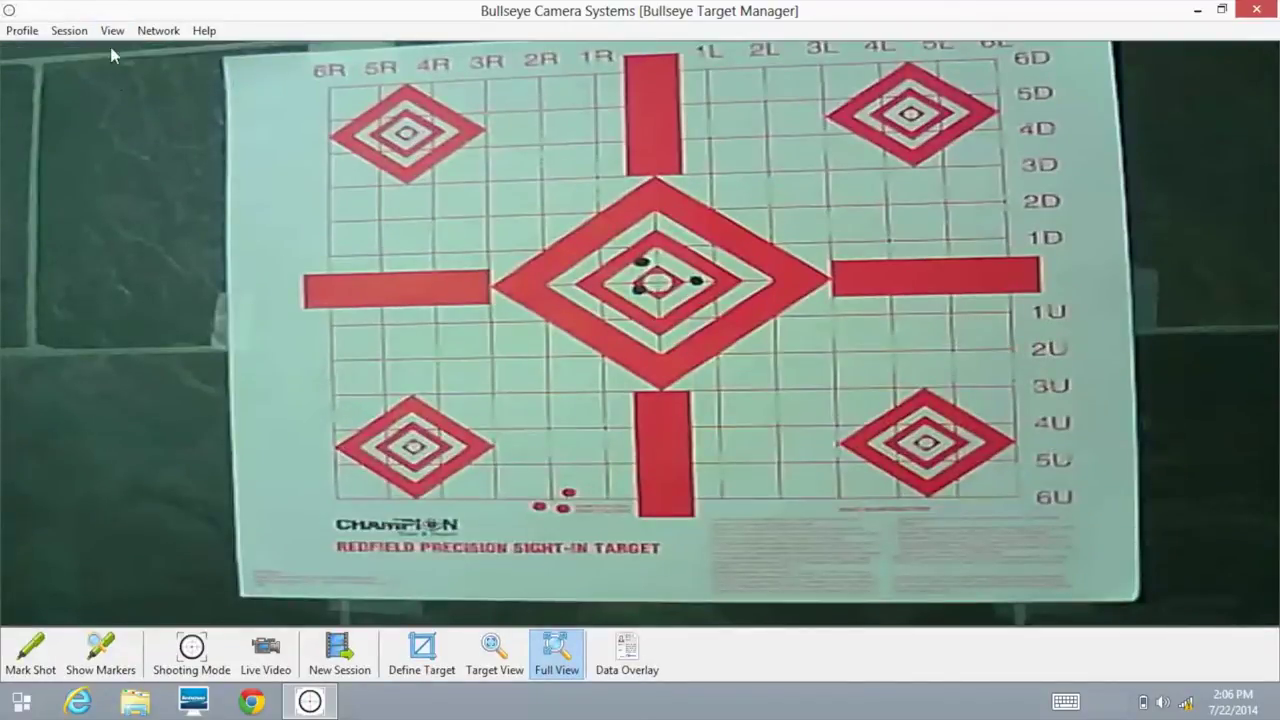
Step: Leave the full screen target view and show the session thumbnails again
click(111, 36)
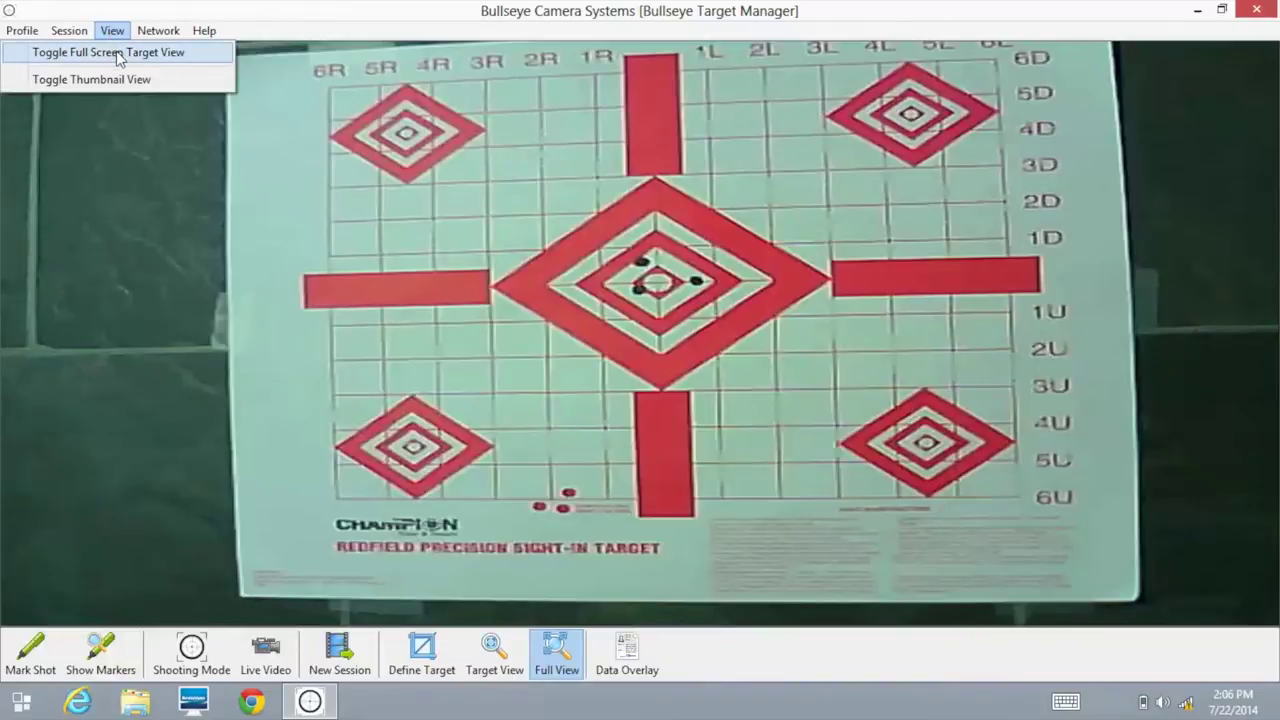
click(116, 52)
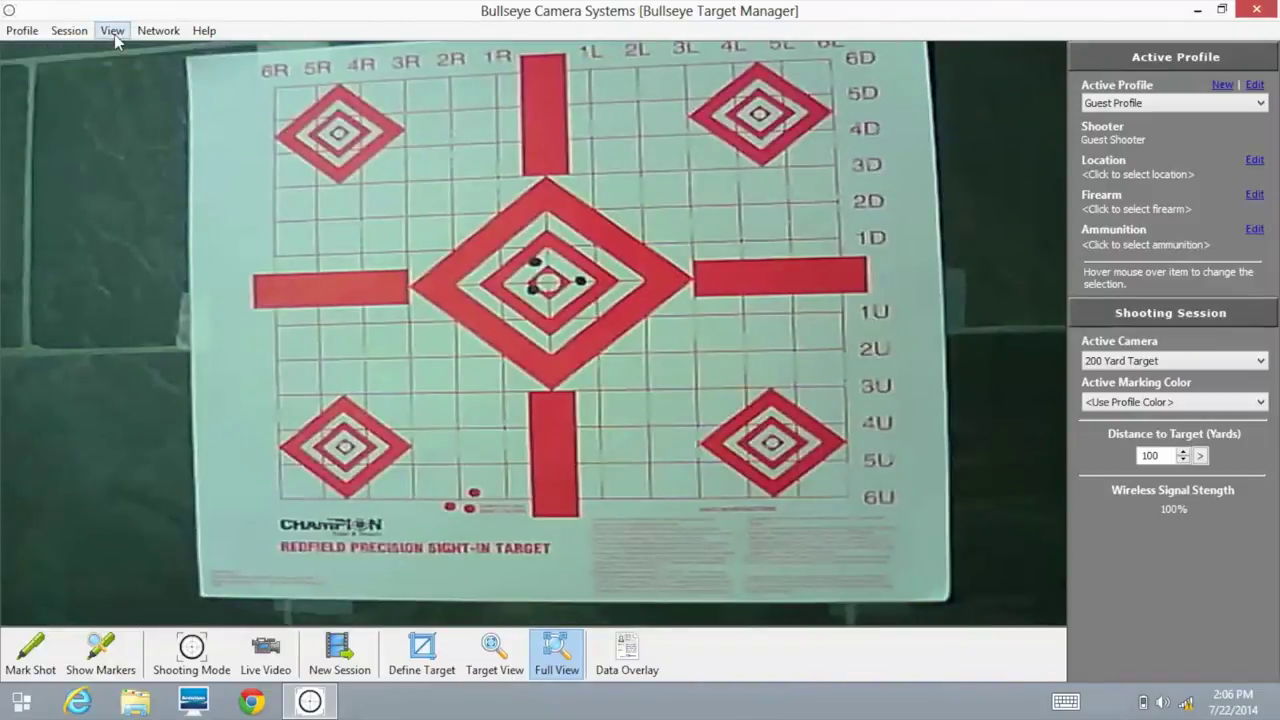
click(113, 33)
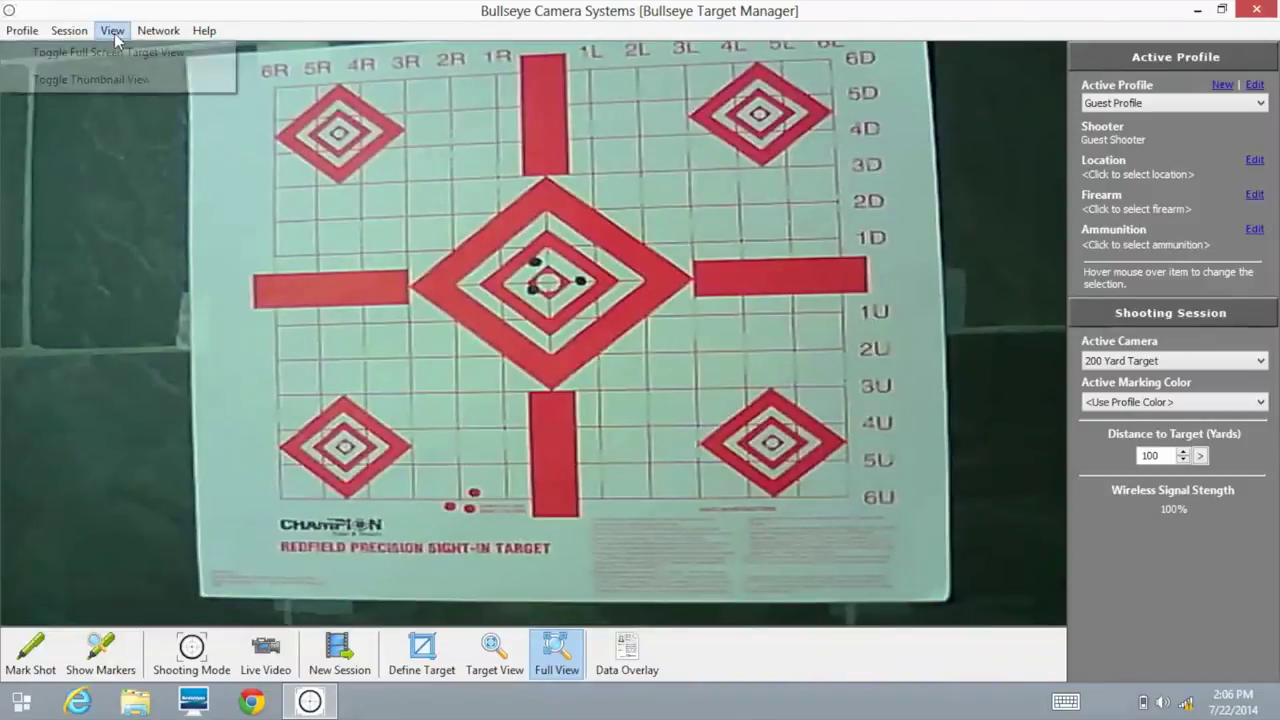
click(109, 85)
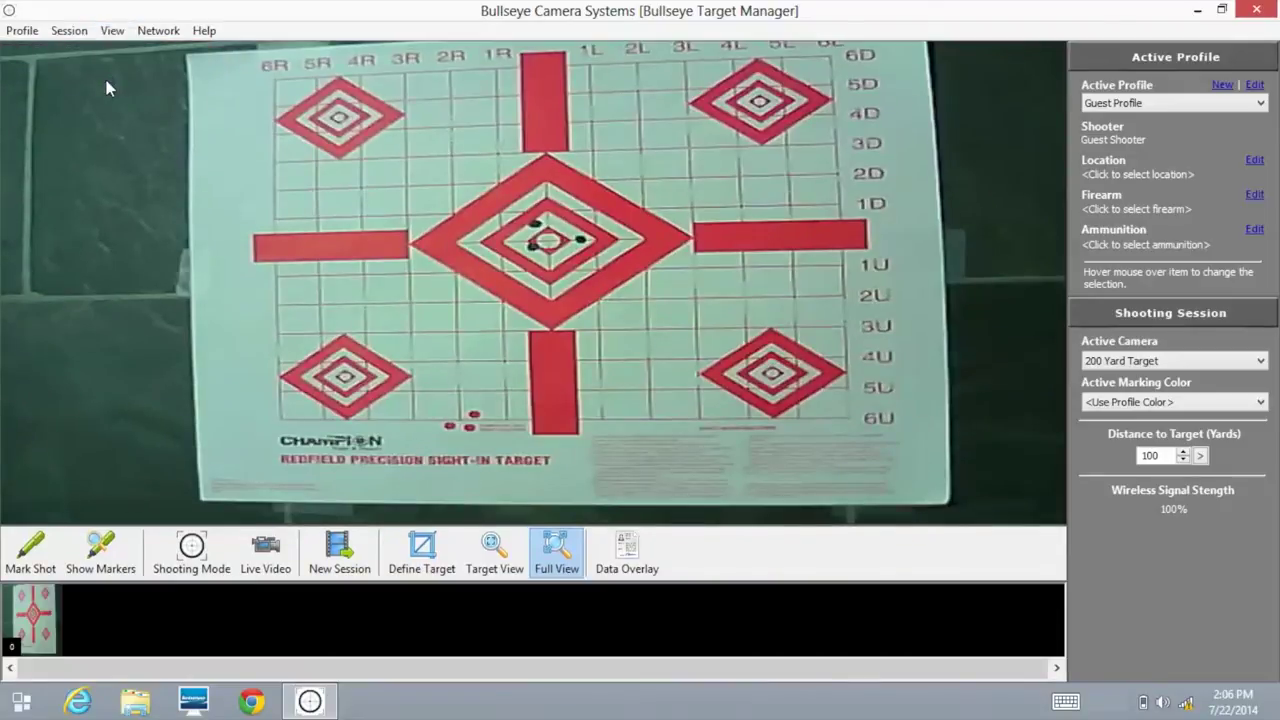
Step: Change the display name of the BullseyeCam104103 camera to "500 Yard Target" and close the network selection
click(150, 34)
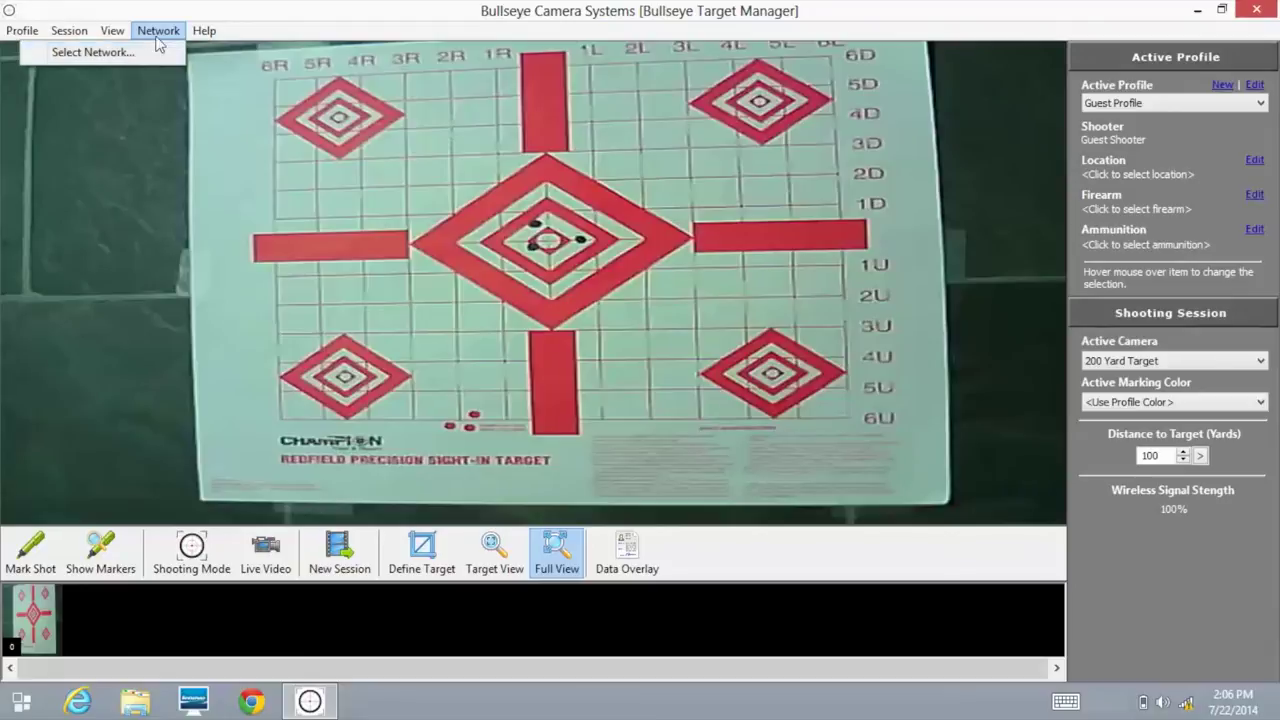
click(132, 56)
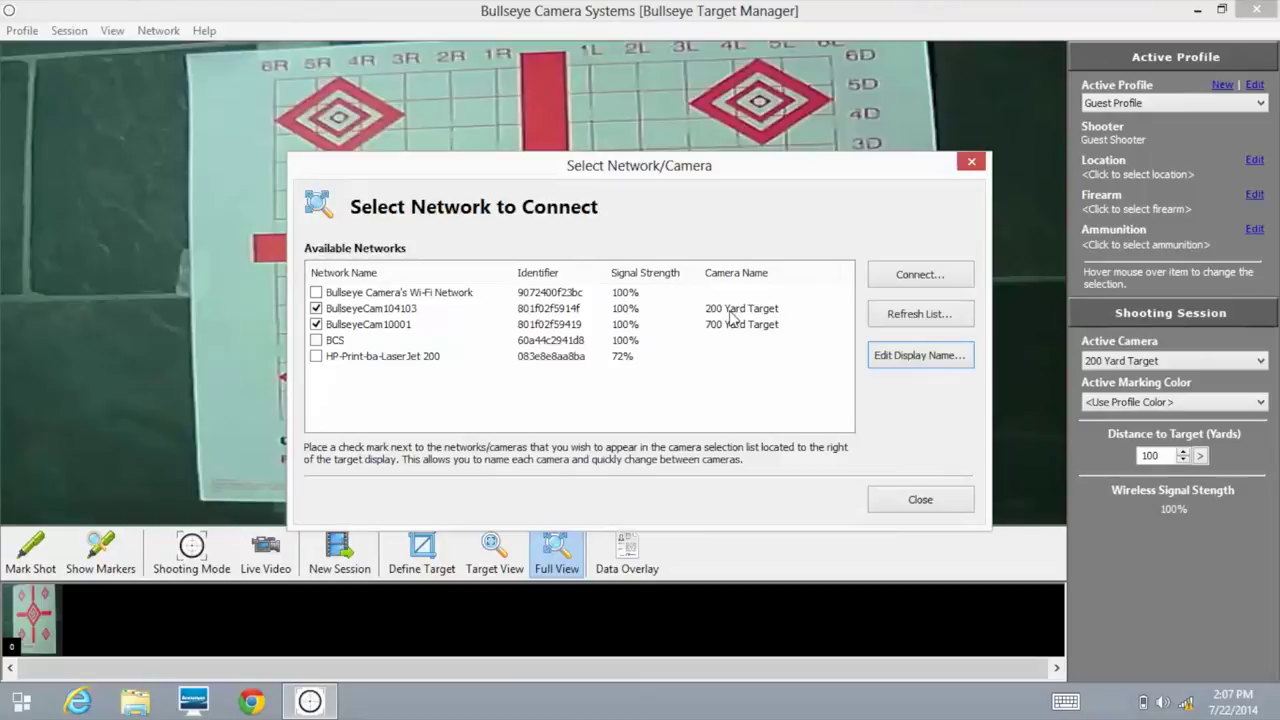
click(733, 312)
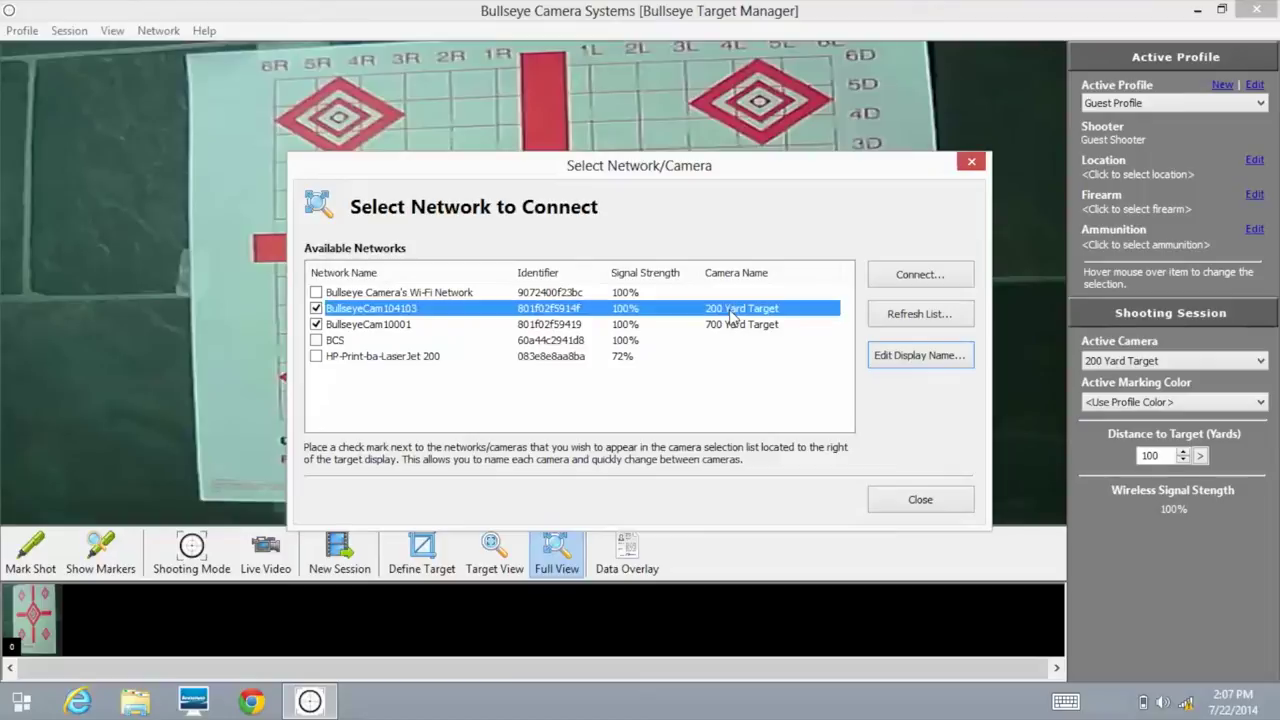
click(910, 362)
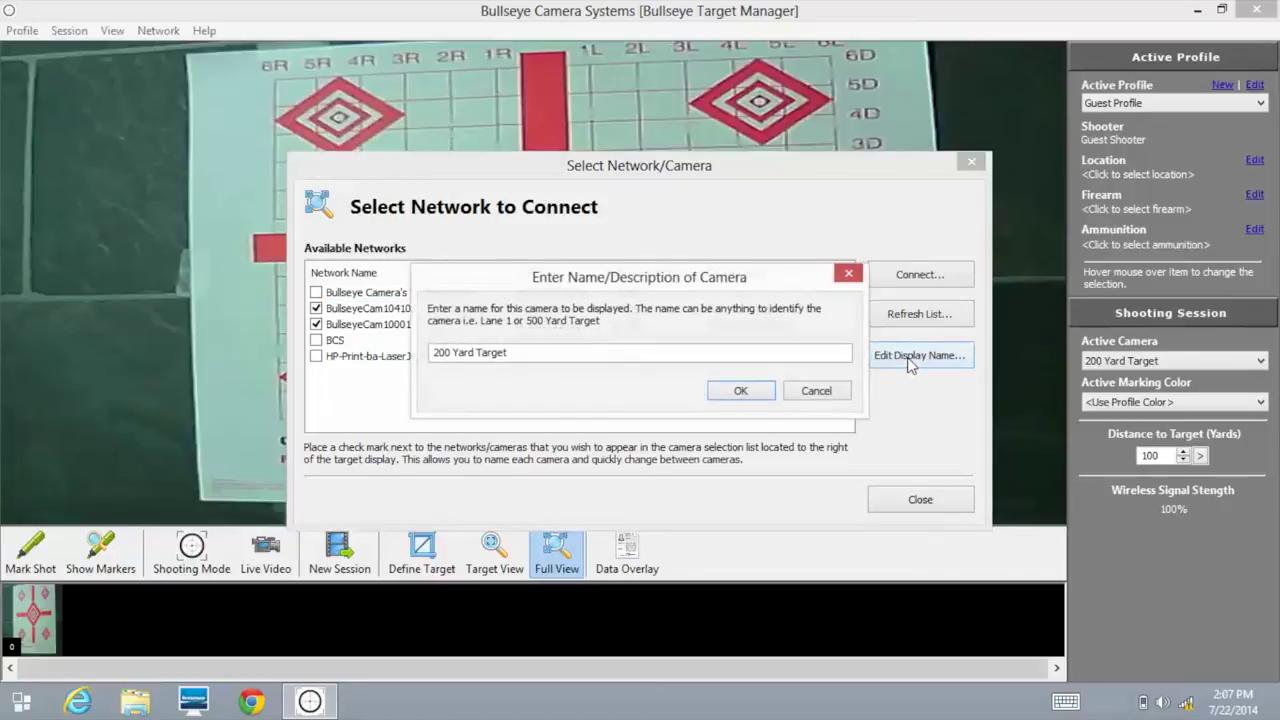
click(450, 353)
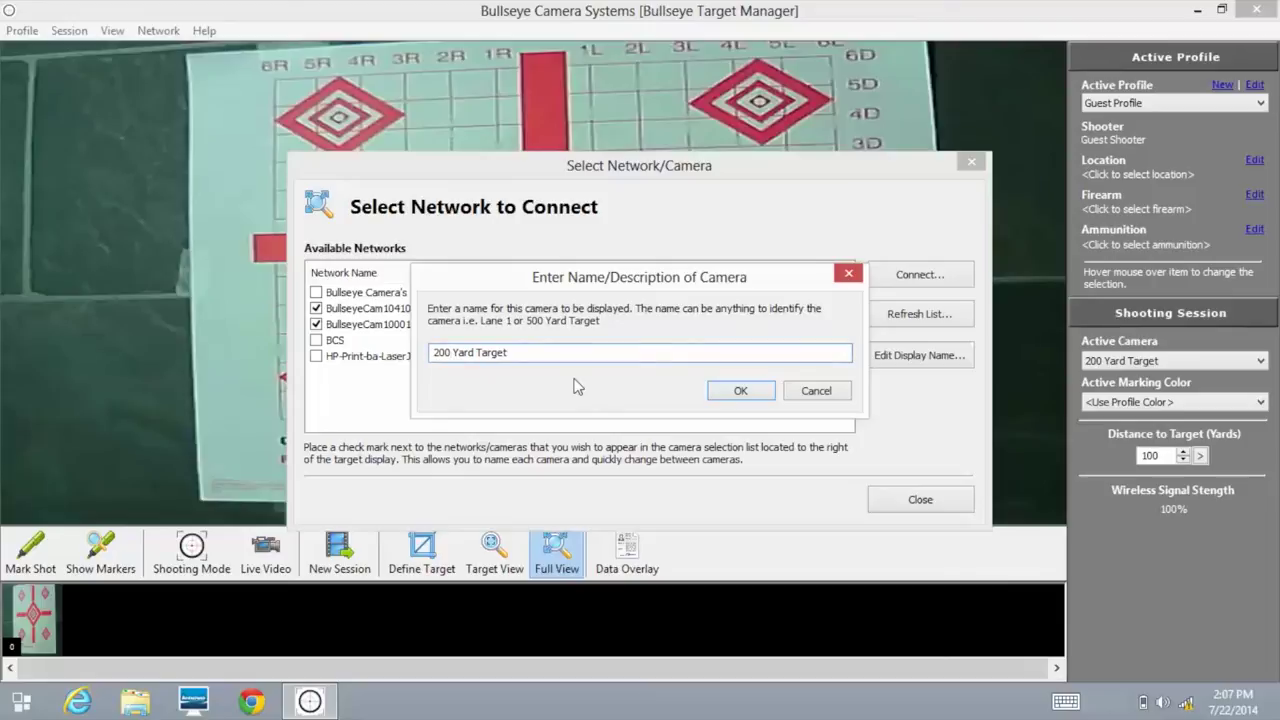
key(BackSpace)
key(BackSpace)
key(BackSpace)
key(BackSpace)
text(500)
click(740, 390)
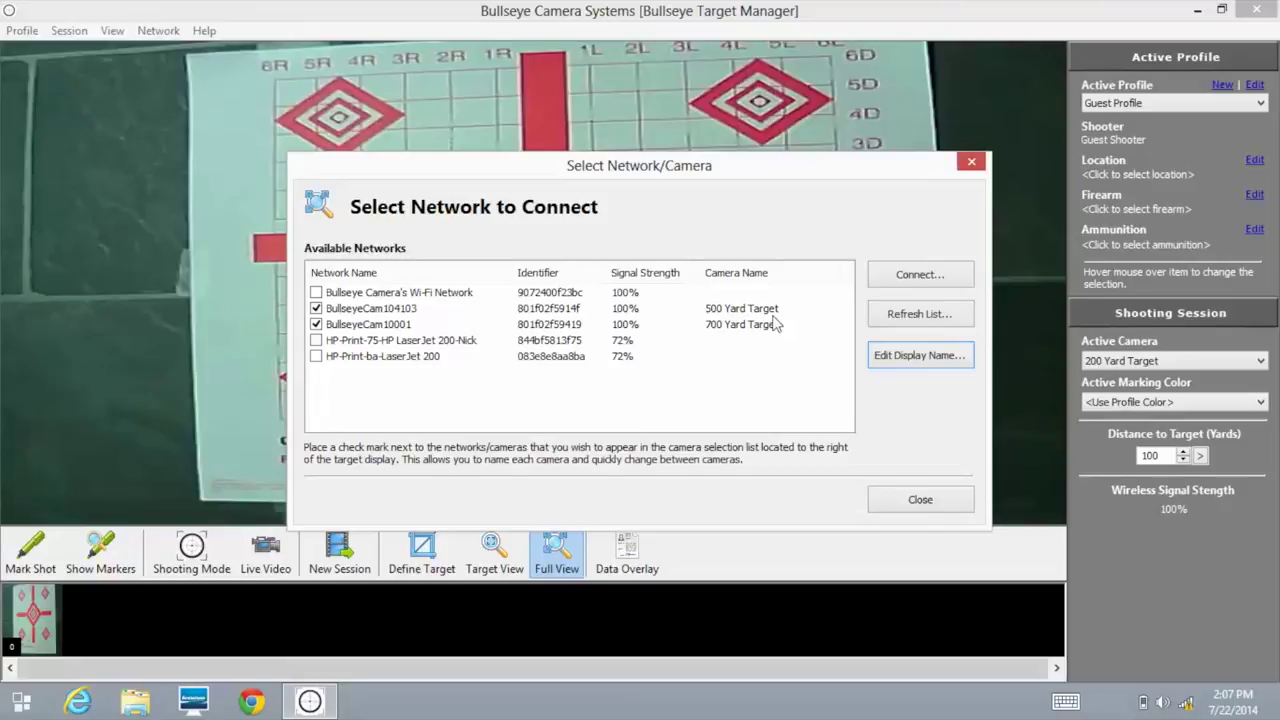
click(920, 502)
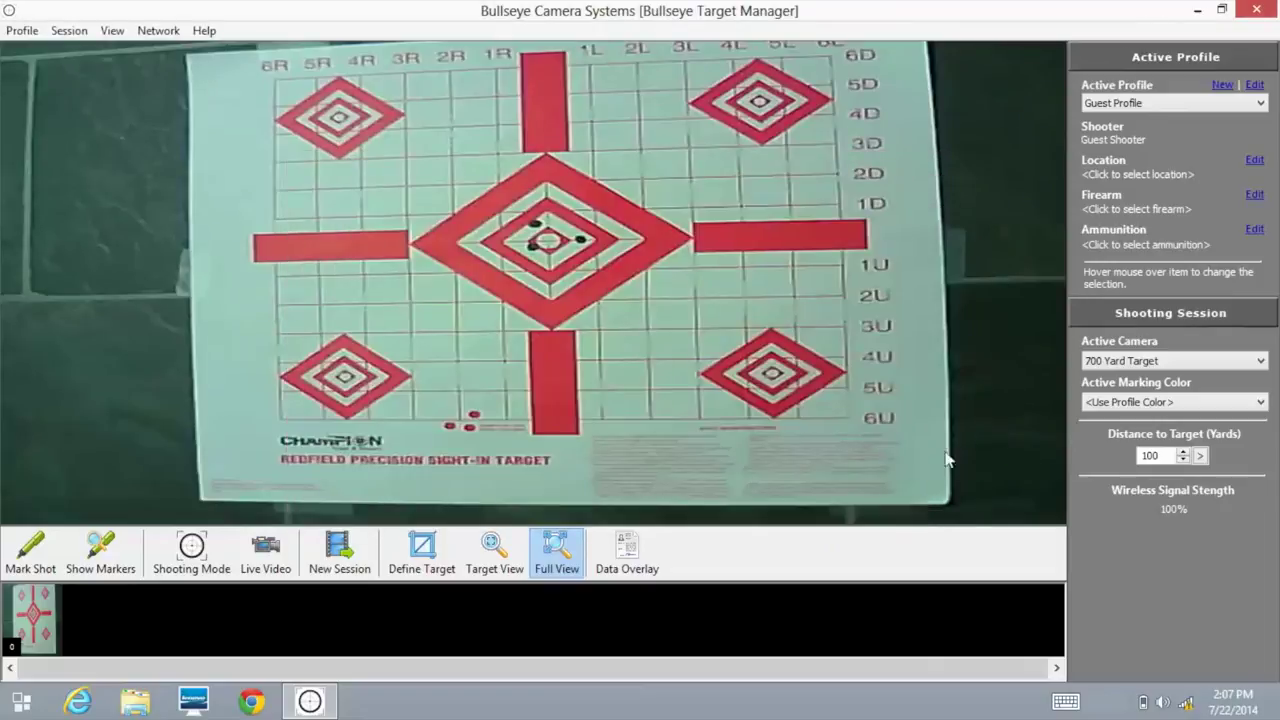
Step: Switch the active camera to 500 Yard Target, followed by 700 Yard Target
click(1168, 362)
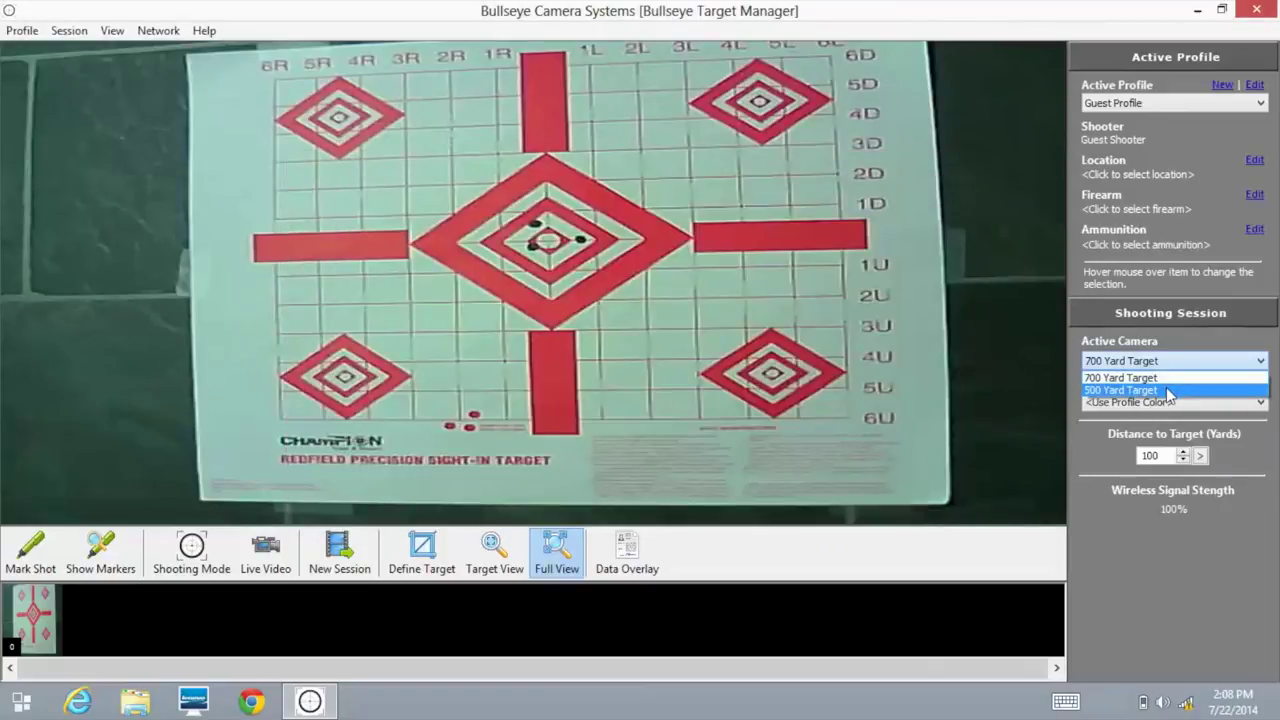
click(1168, 389)
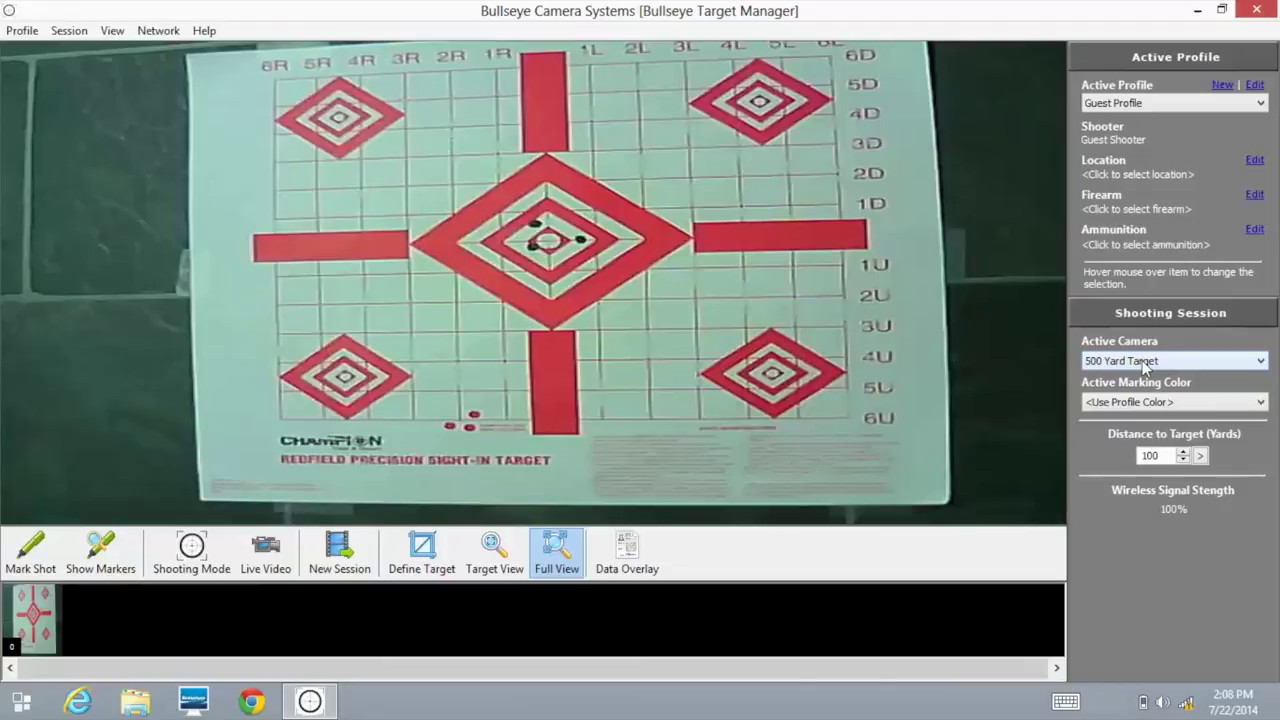
click(1168, 362)
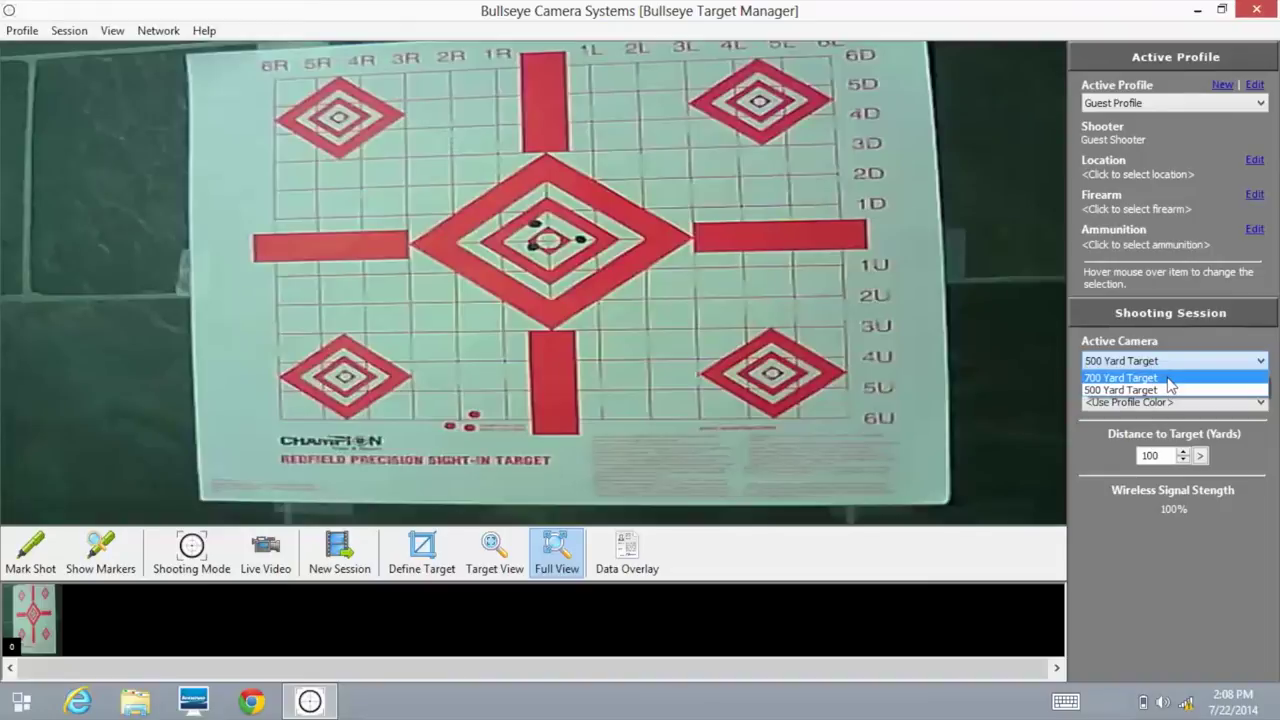
click(1170, 378)
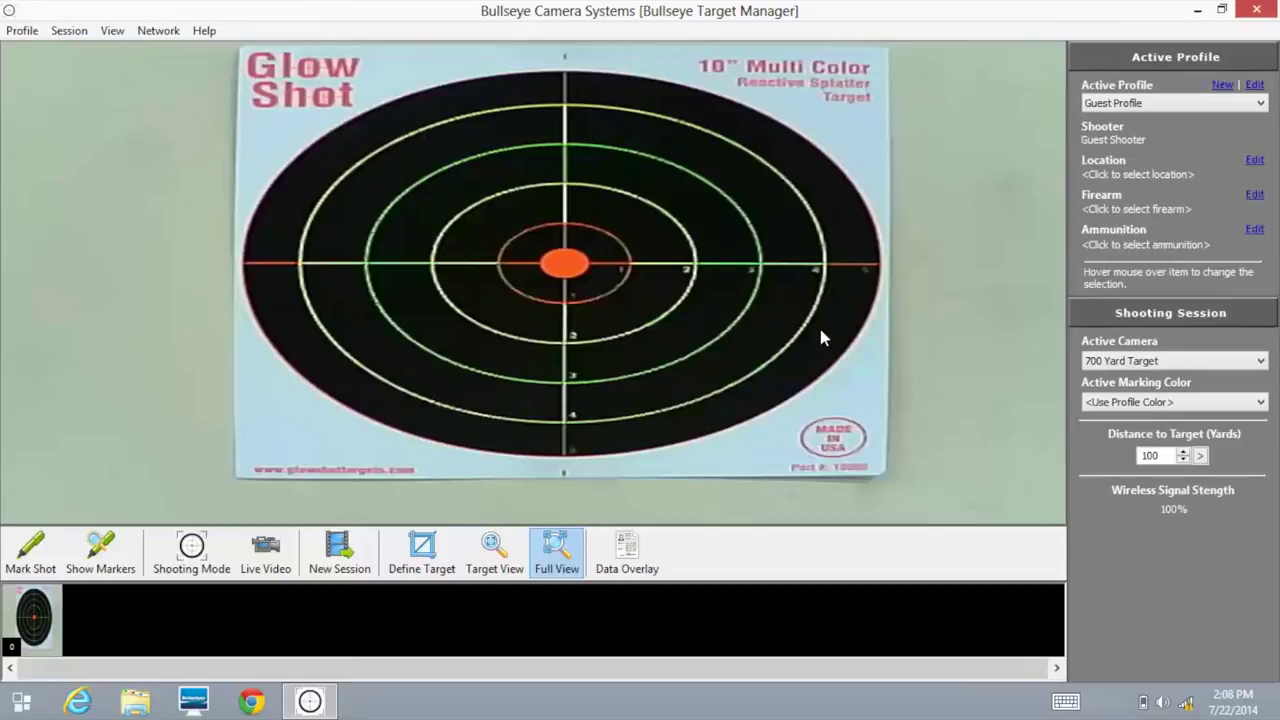
click(1120, 362)
Step: Open the About information to view the software version and company details
click(204, 33)
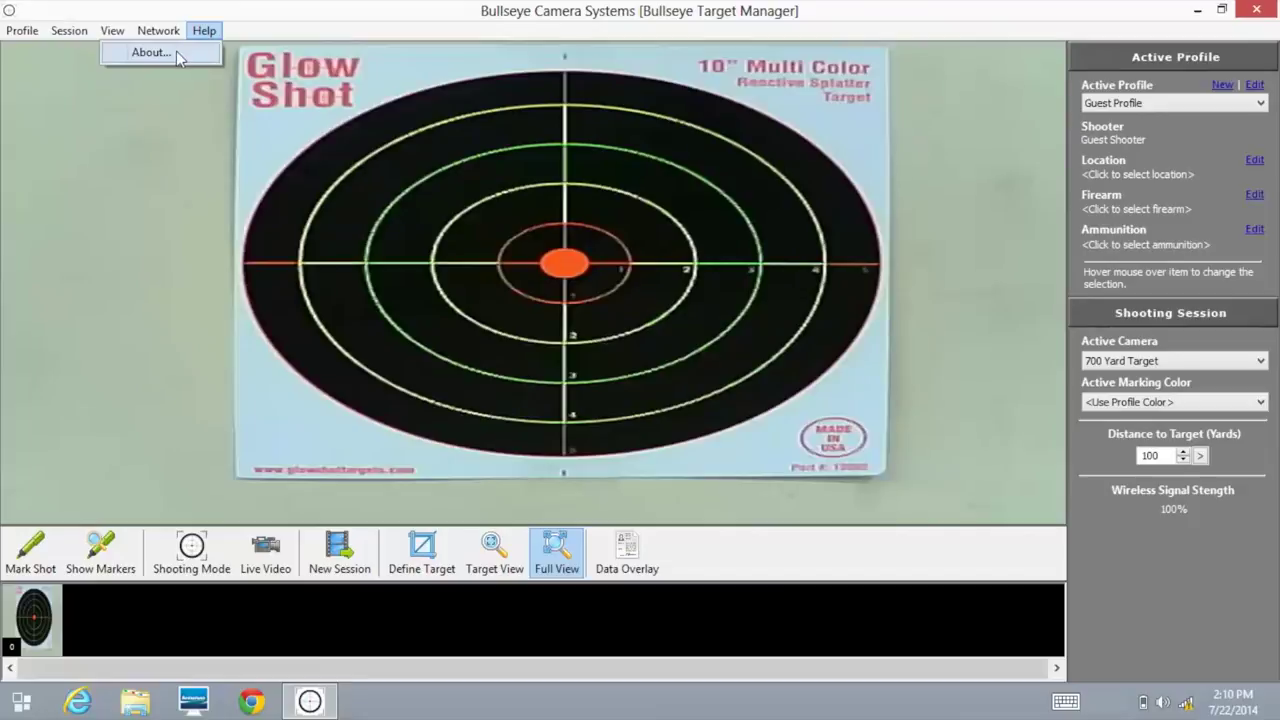
click(176, 51)
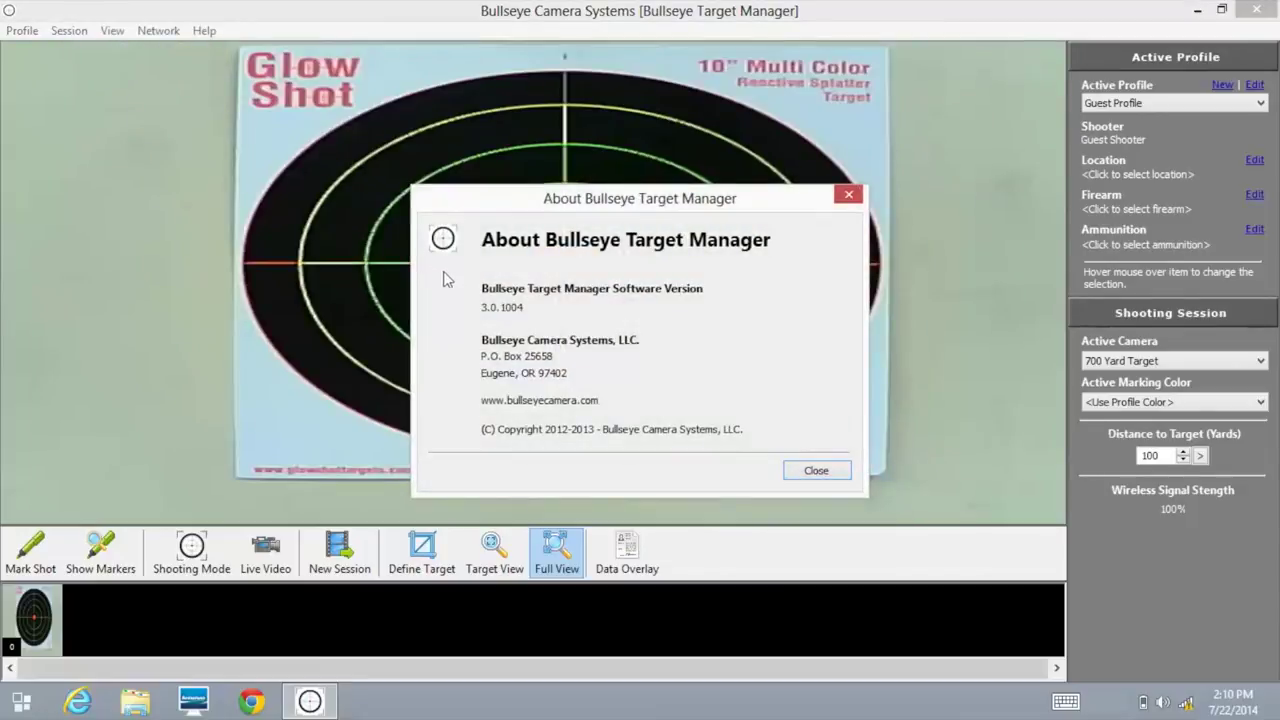